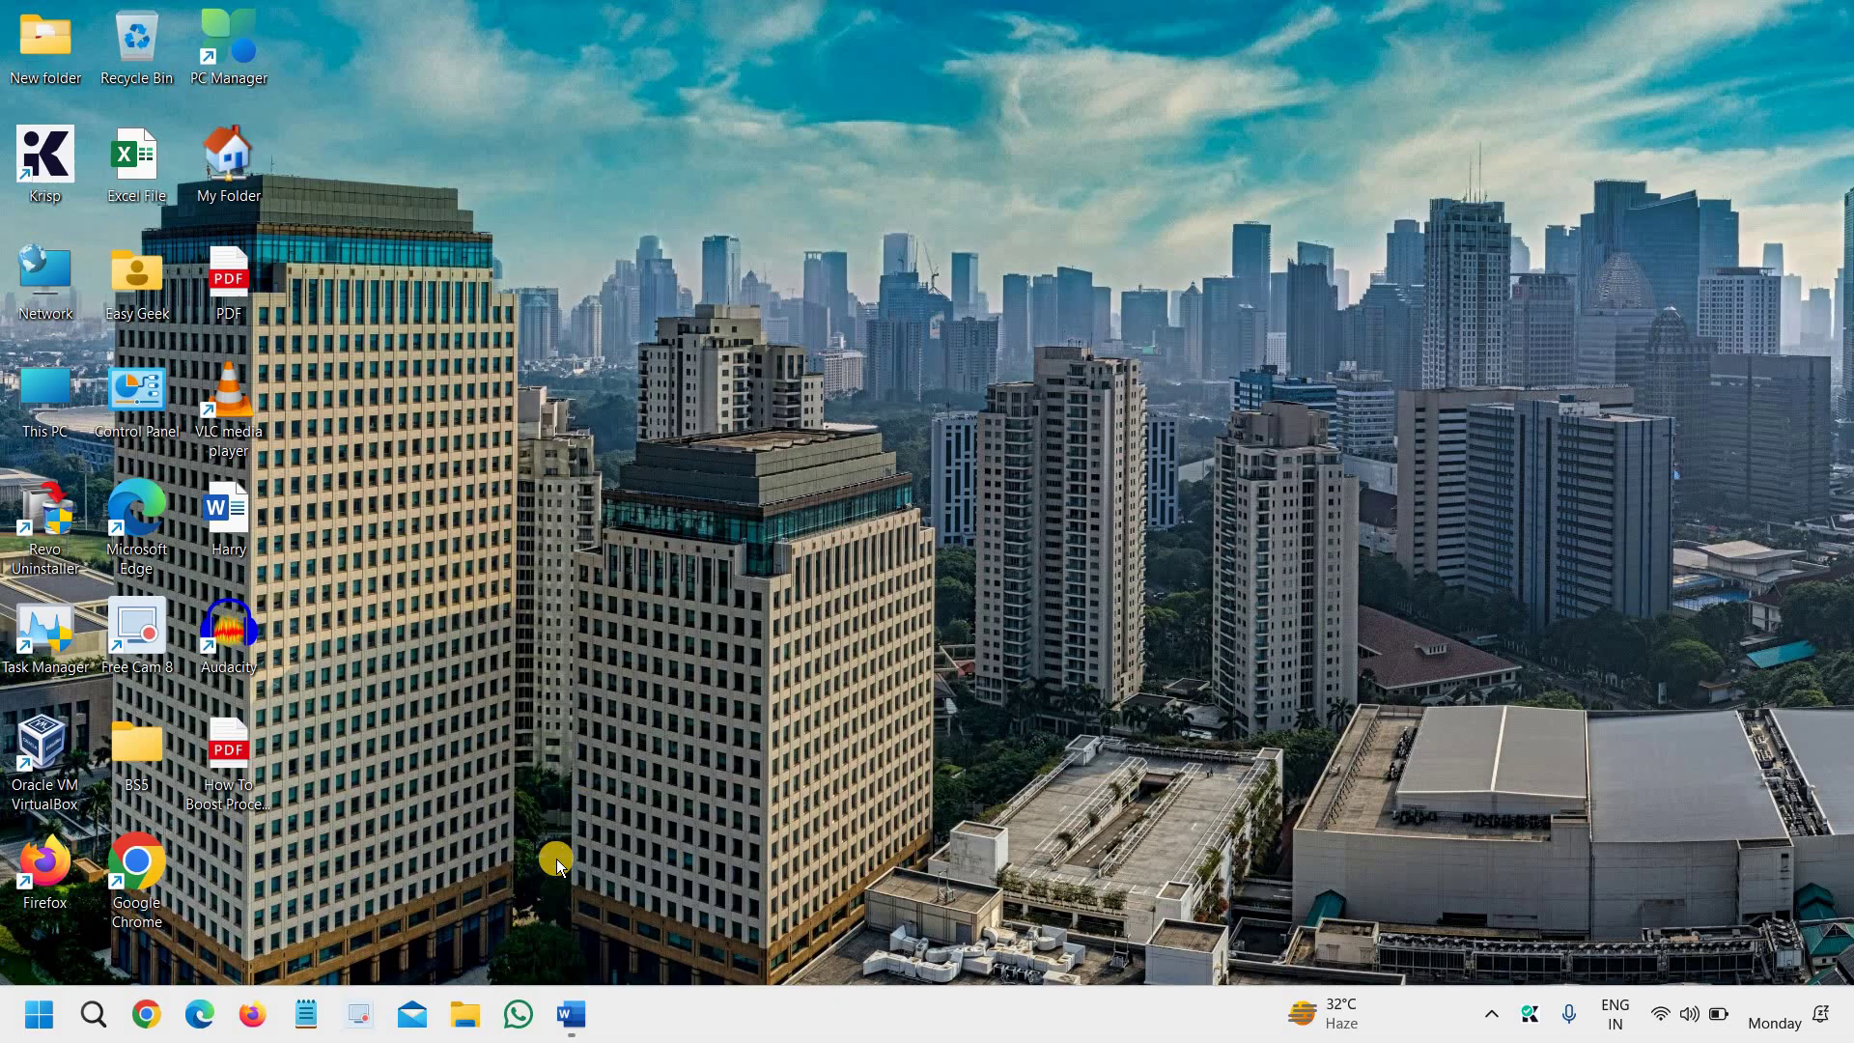
Search 'con' from the Start menu and open Control Panel from the results.
{"action": "left_click", "coordinate": [35, 1020]}
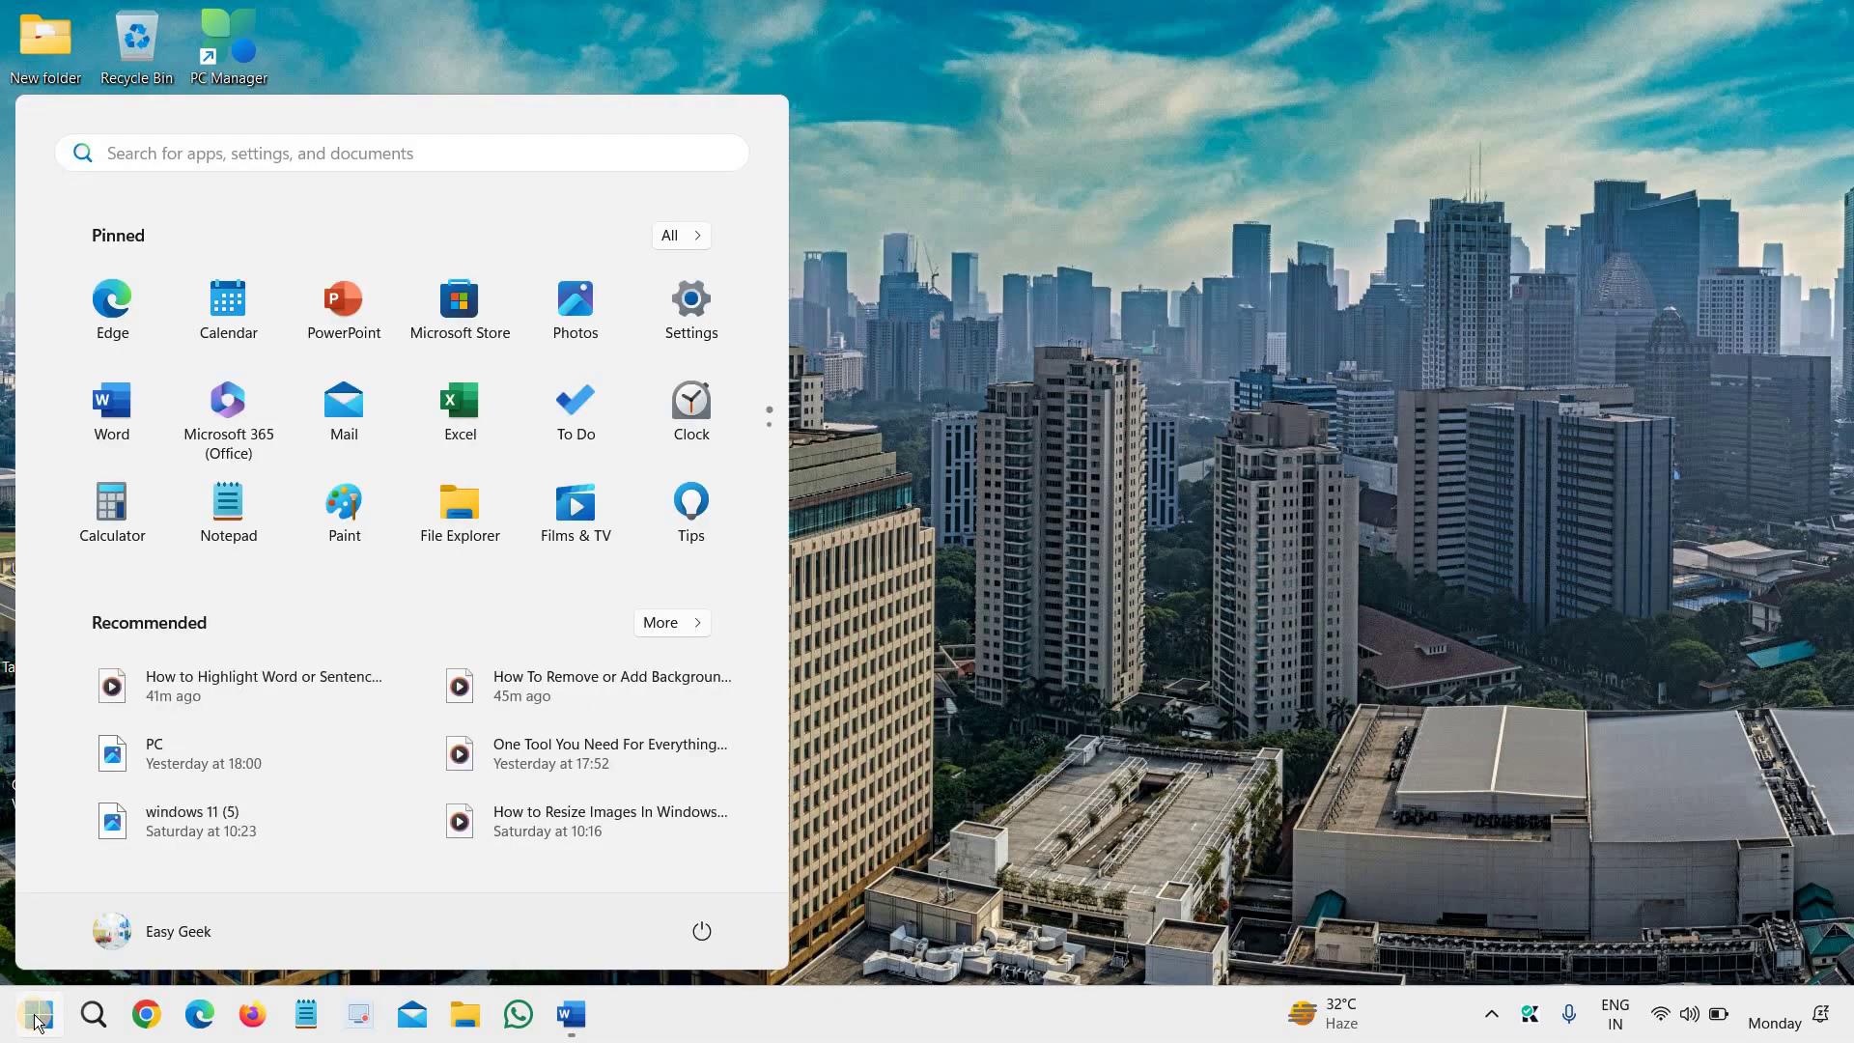
{"action": "left_click", "coordinate": [208, 153]}
{"action": "type", "text": "con"}
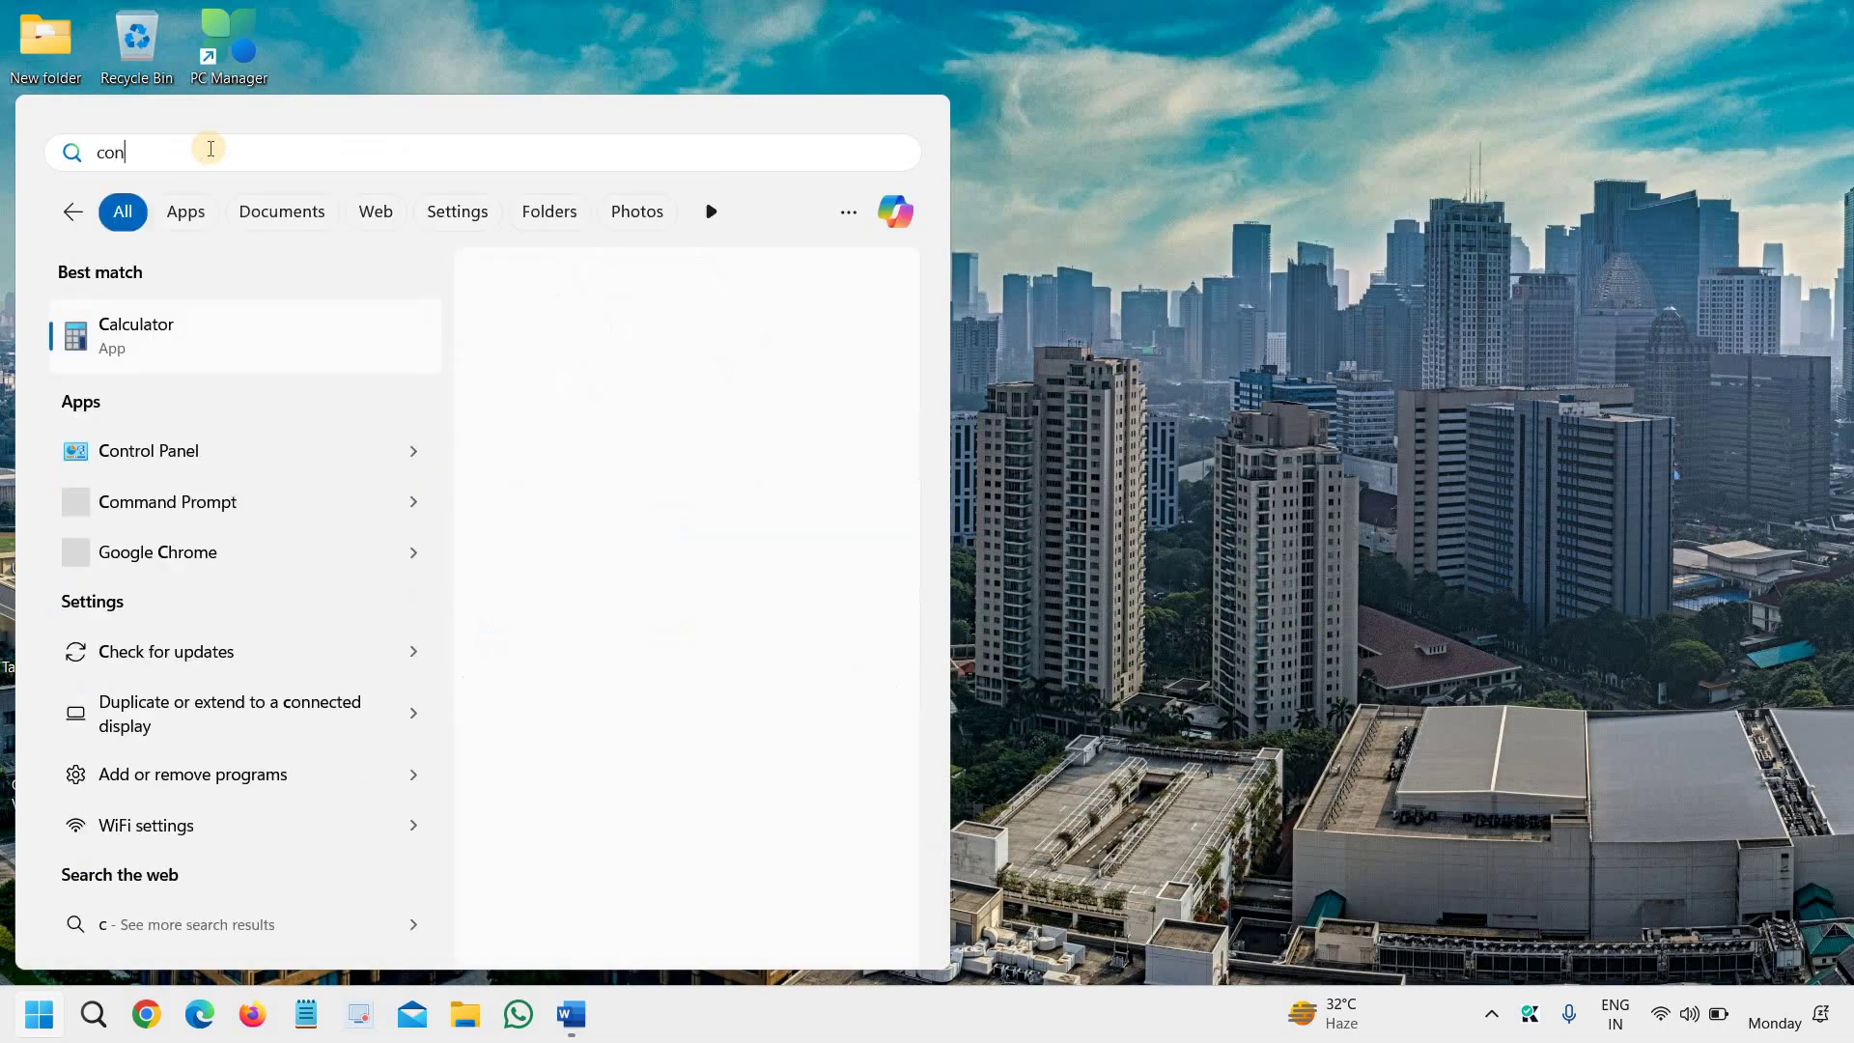
{"action": "left_click", "coordinate": [156, 338]}
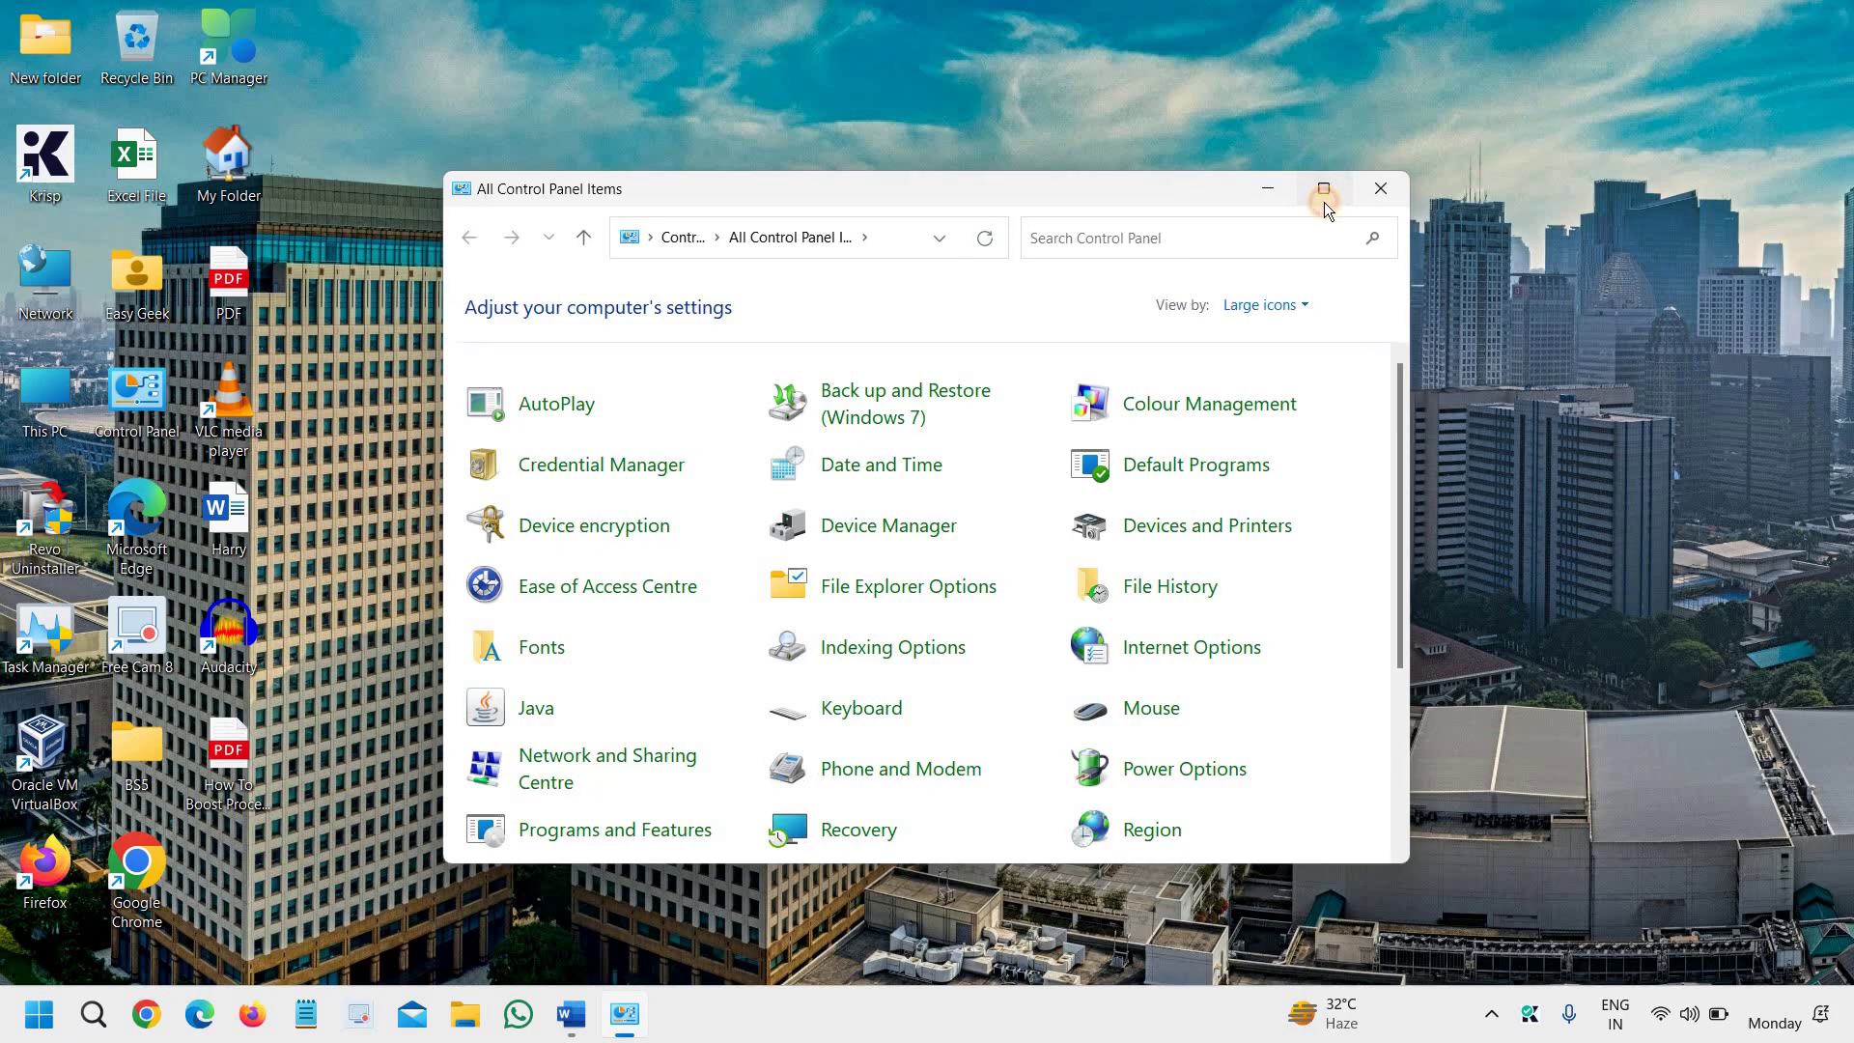
Maximize the All Control Panel Items window, keeping View by on Large icons.
{"action": "left_click", "coordinate": [1323, 188]}
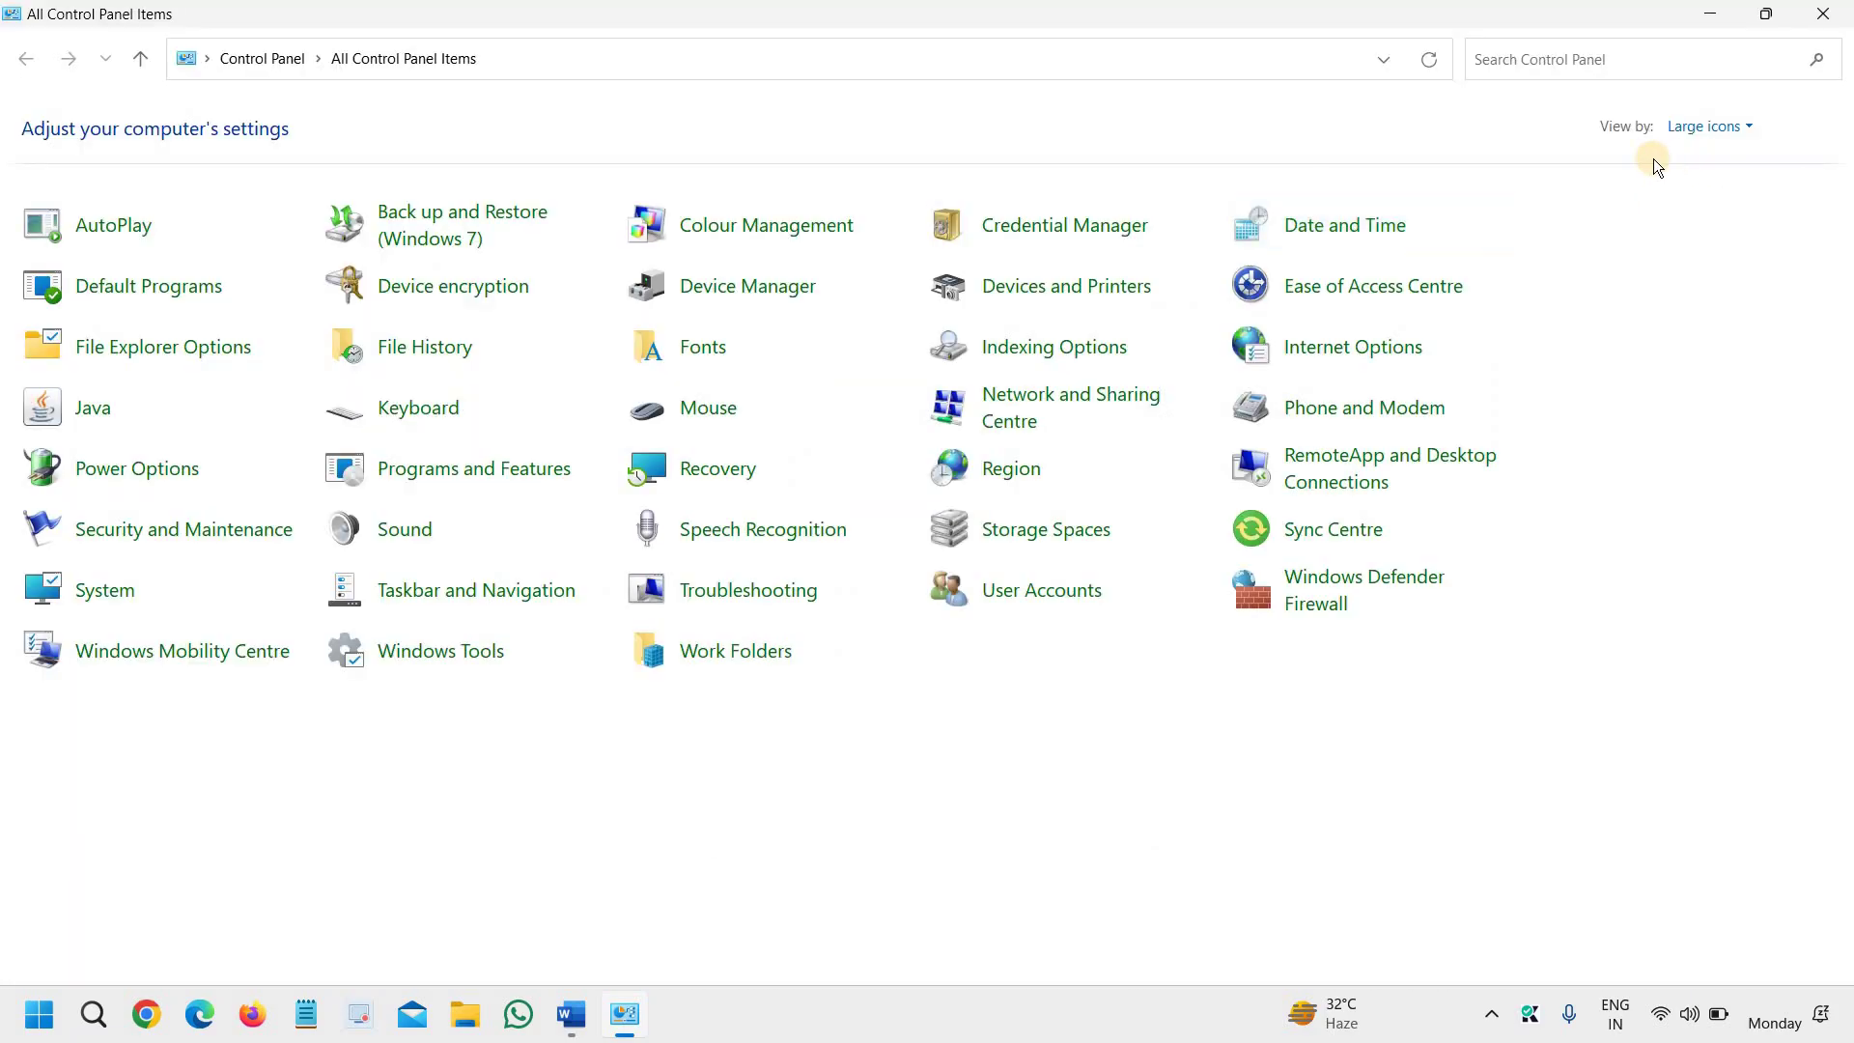
{"action": "left_click", "coordinate": [1714, 137]}
{"action": "left_click", "coordinate": [1712, 190]}
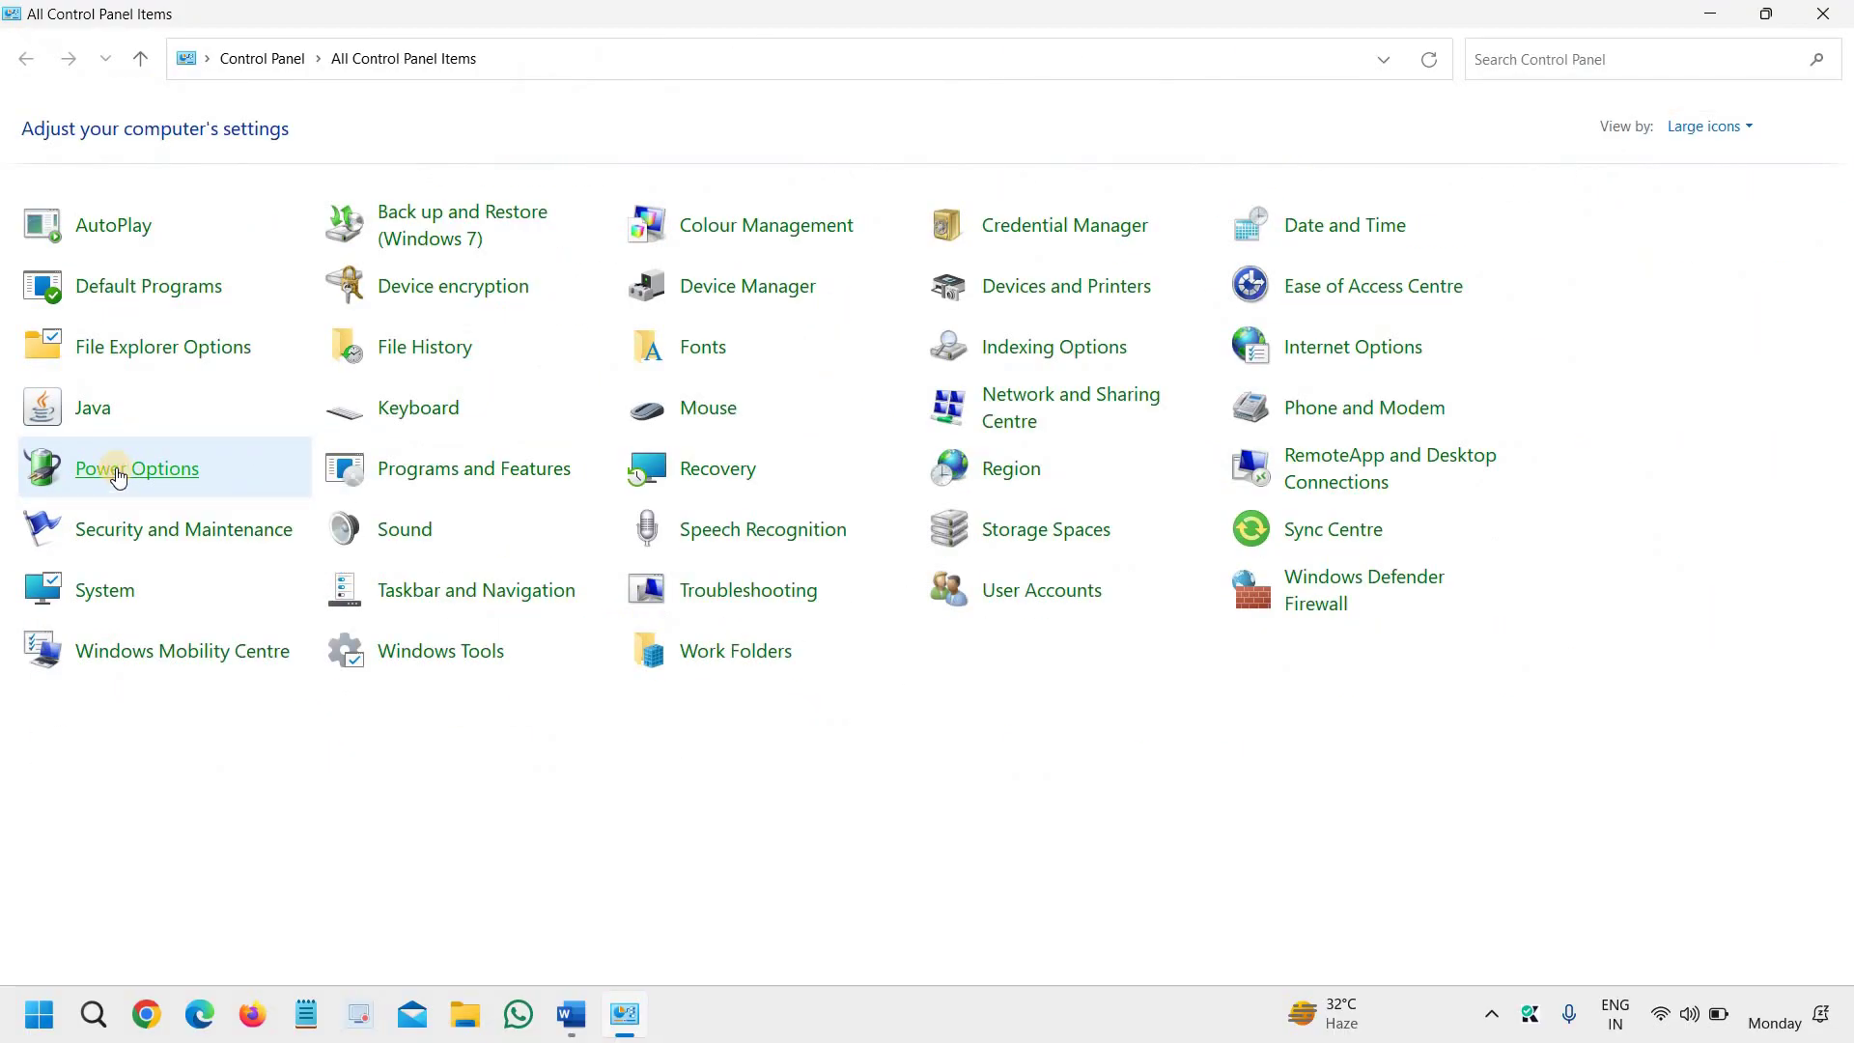
Go to Power Options' 'Choose what closing the lid does' page.
{"action": "left_click", "coordinate": [117, 471]}
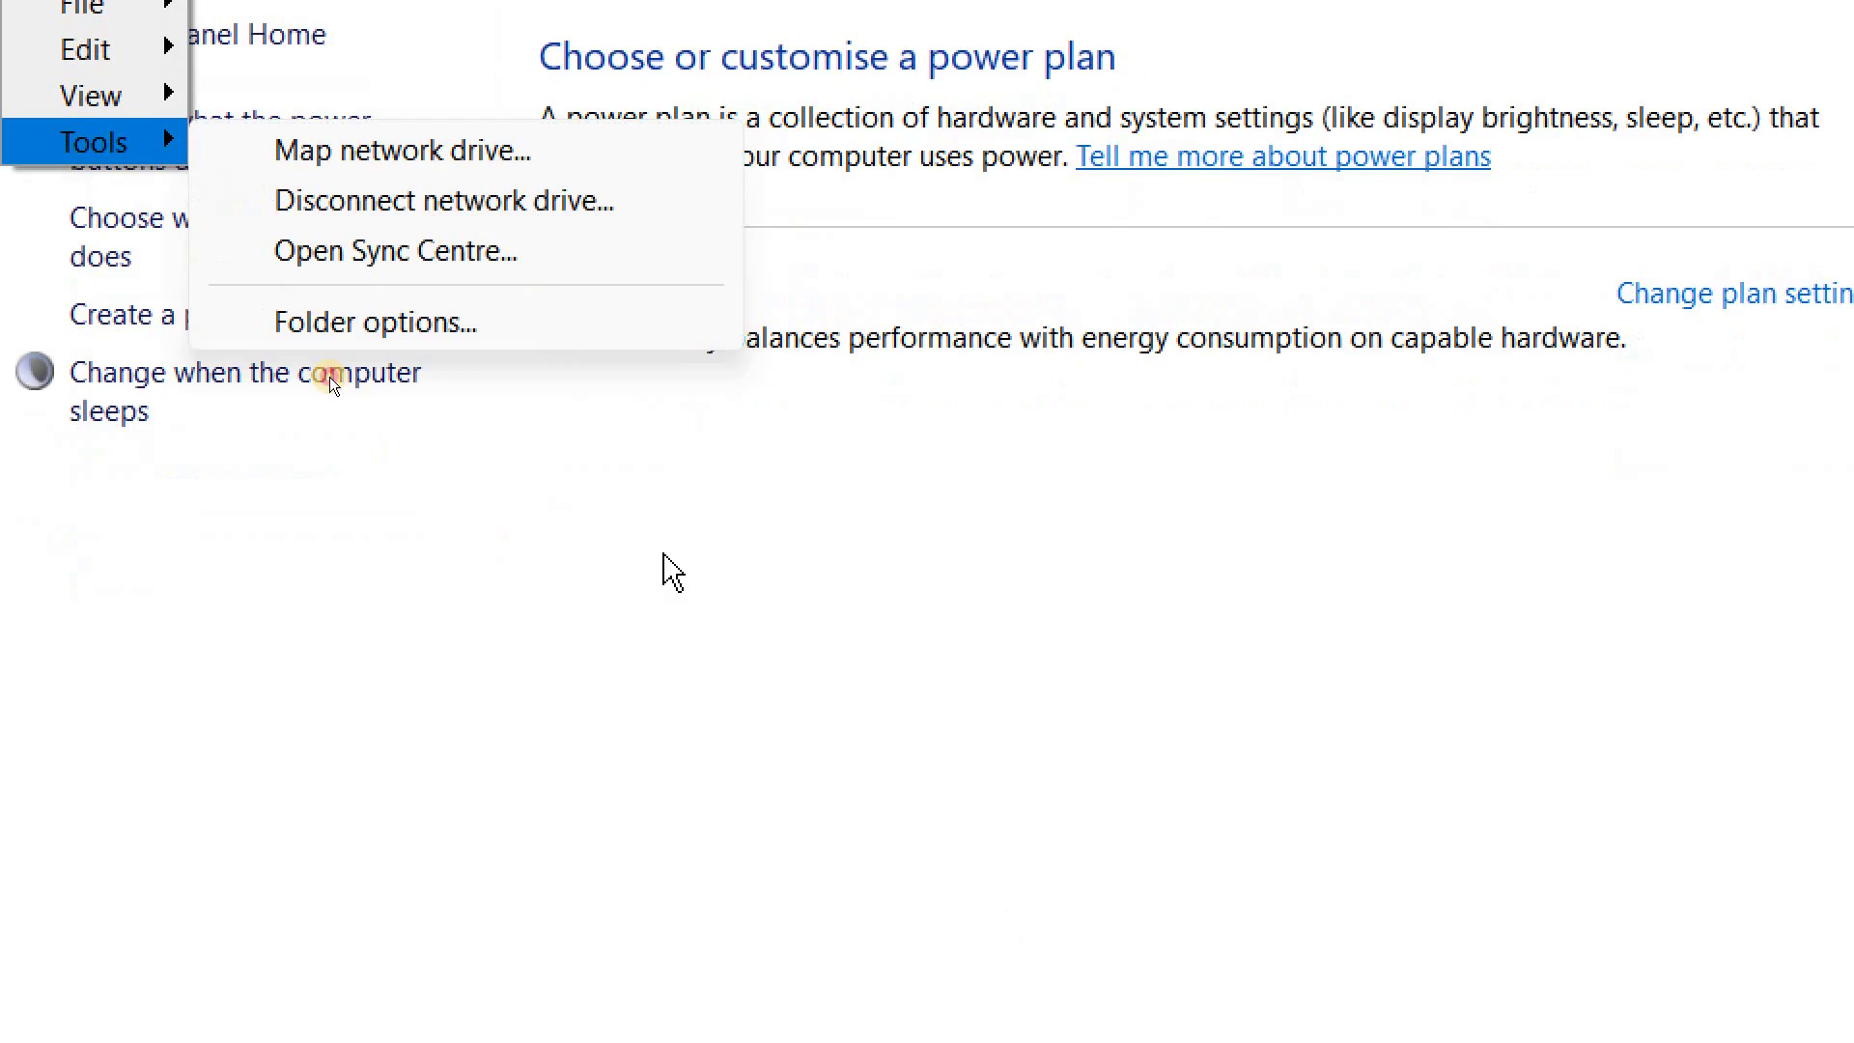
{"action": "key", "text": "Escape"}
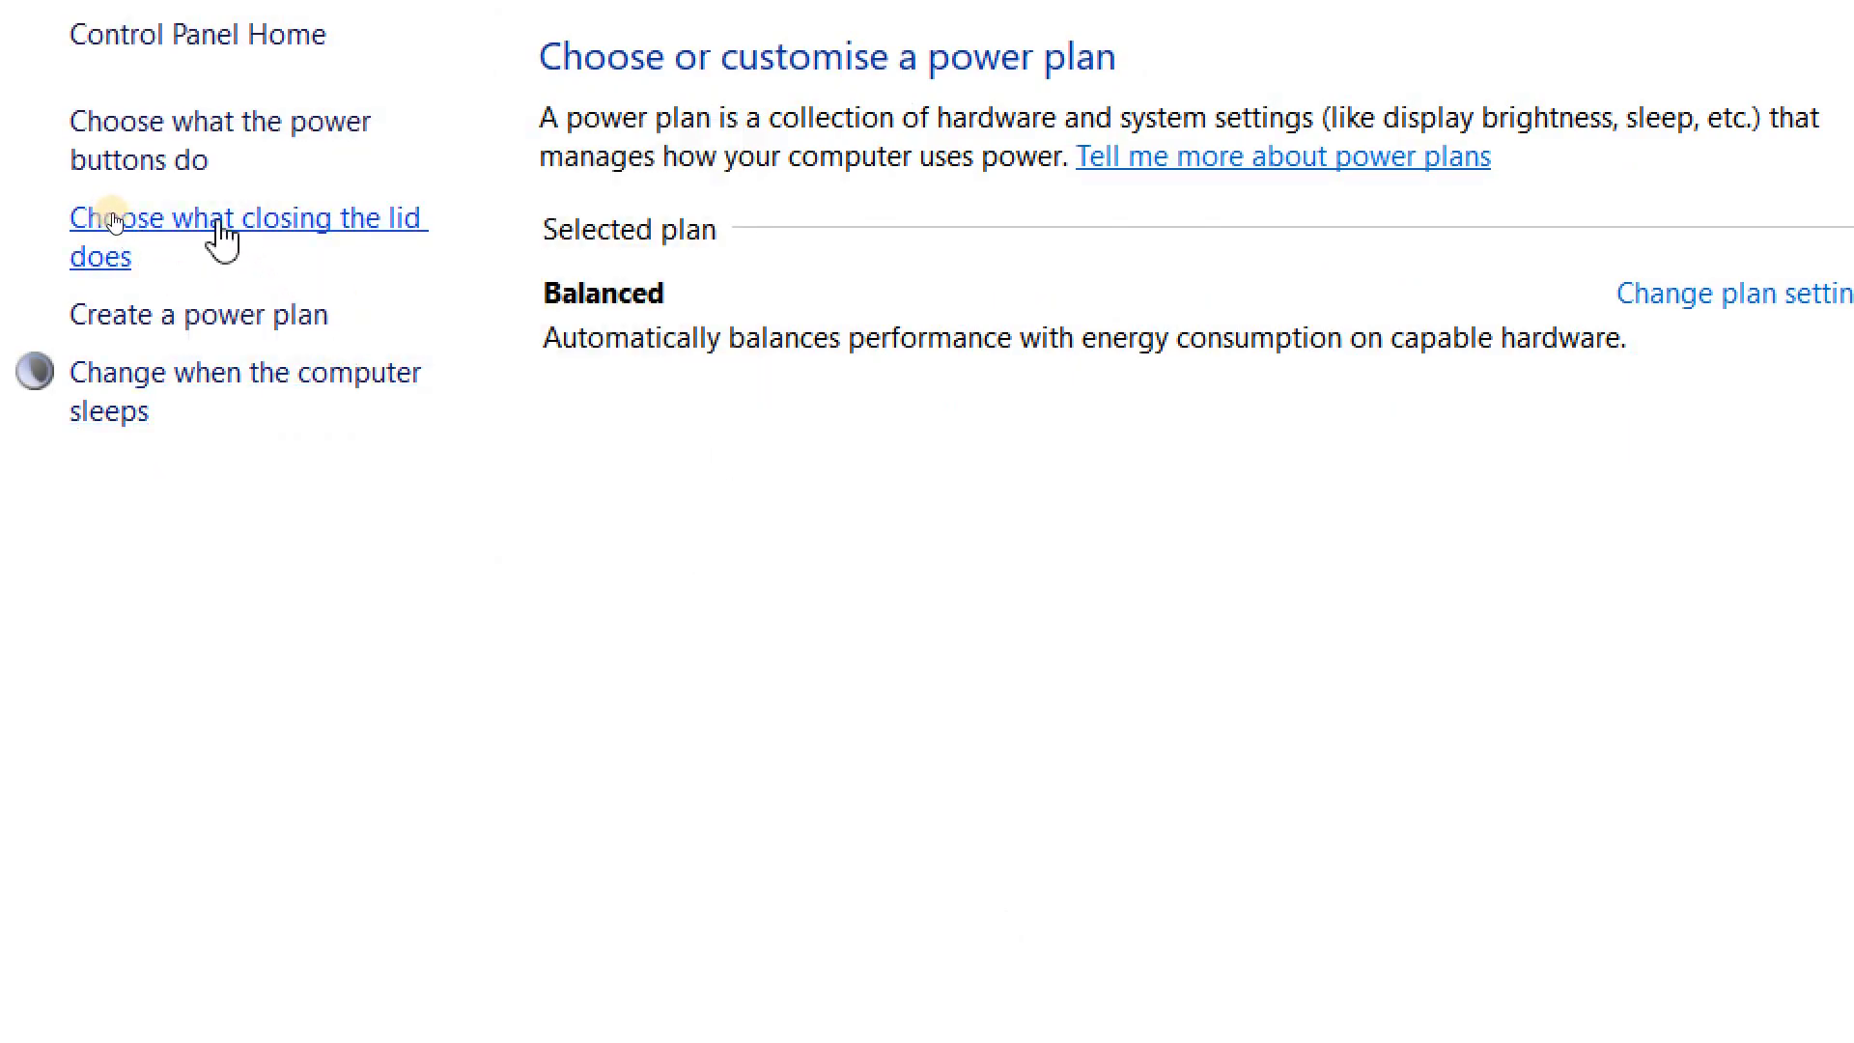
{"action": "left_click", "coordinate": [319, 232]}
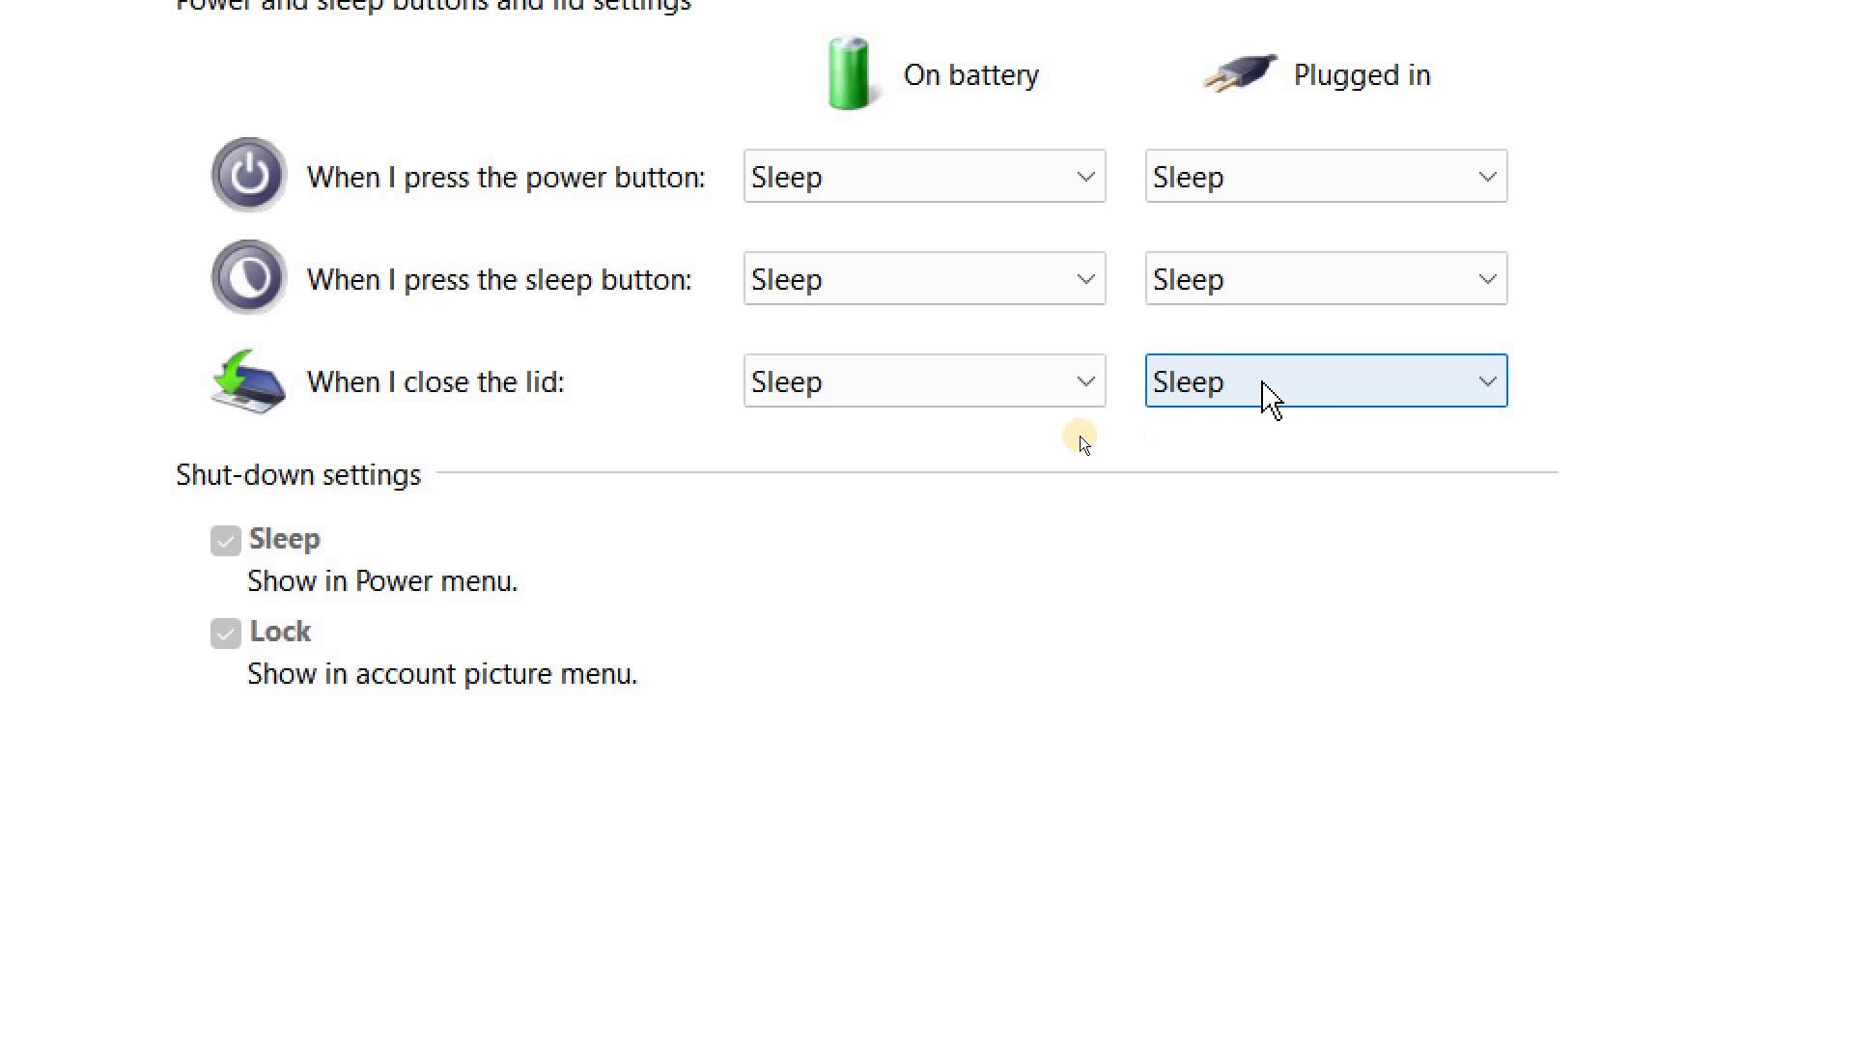
Change both 'When I close the lid' dropdowns, battery and plugged in, from Do nothing to Shut down.
{"action": "left_click", "coordinate": [1041, 385]}
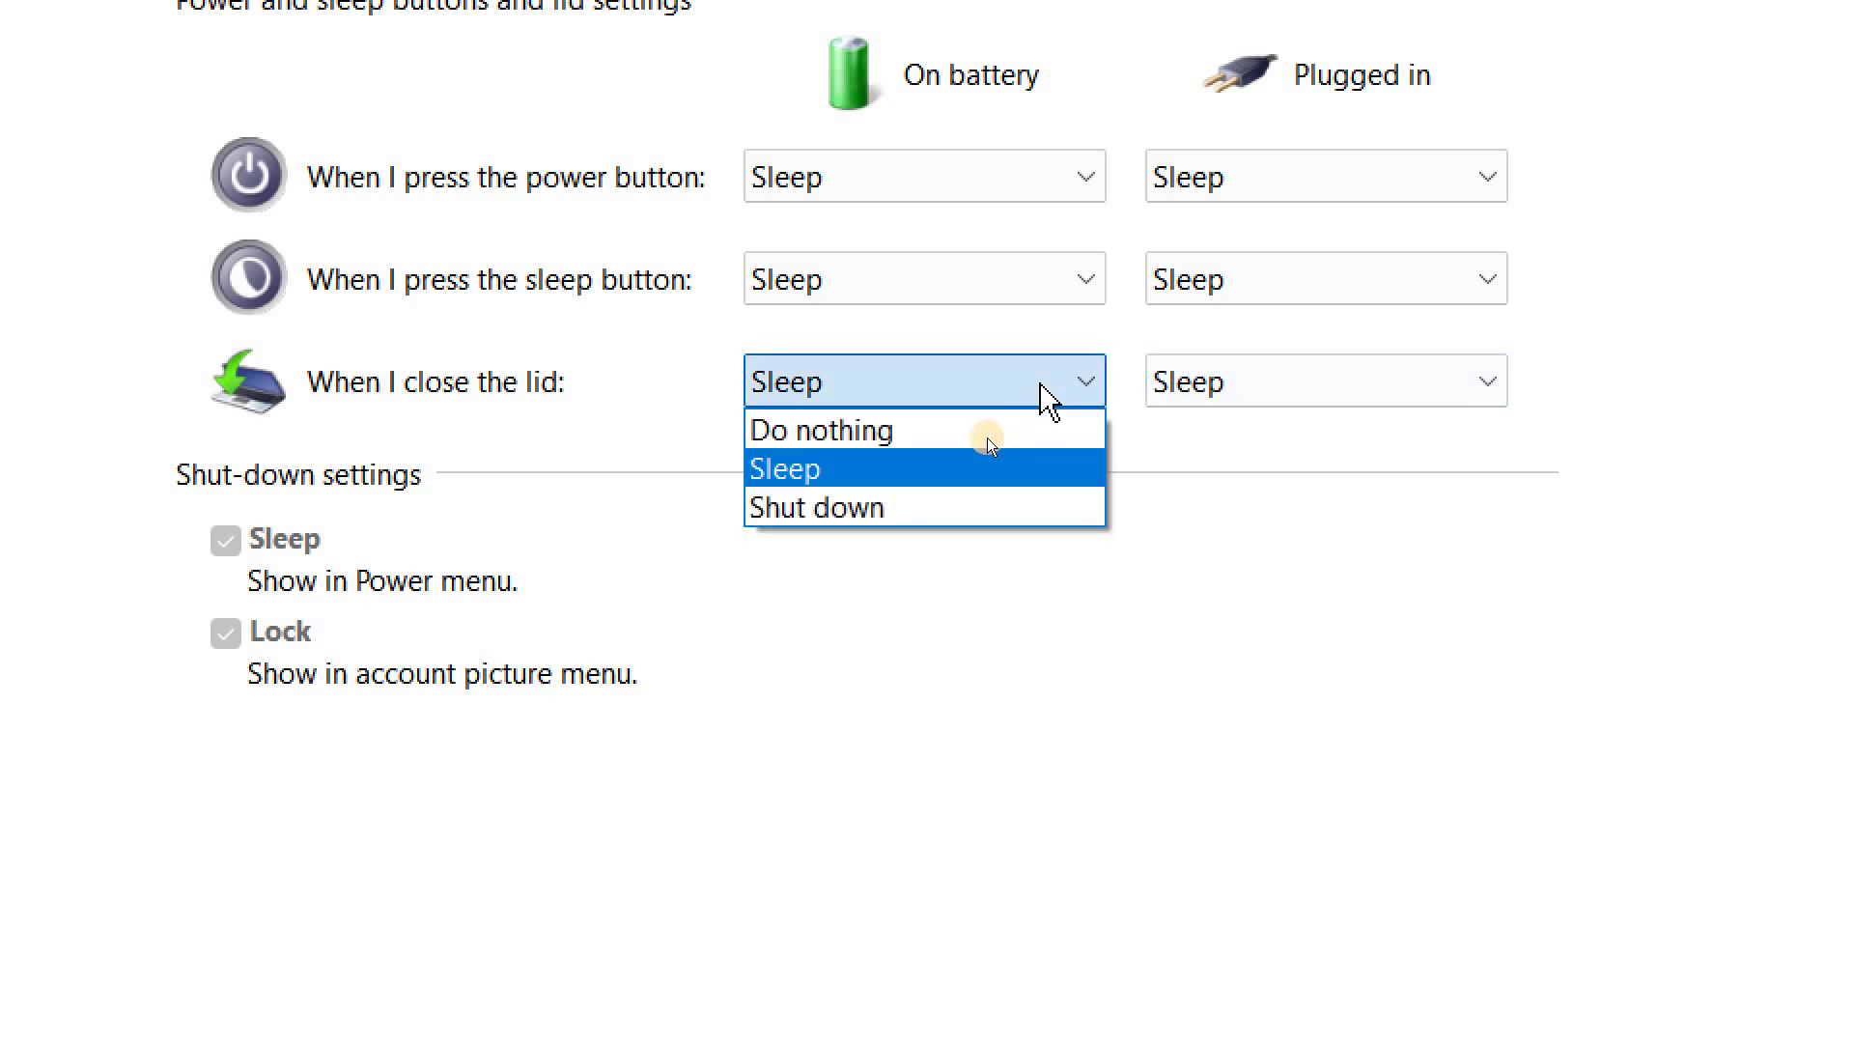
{"action": "left_click", "coordinate": [874, 433]}
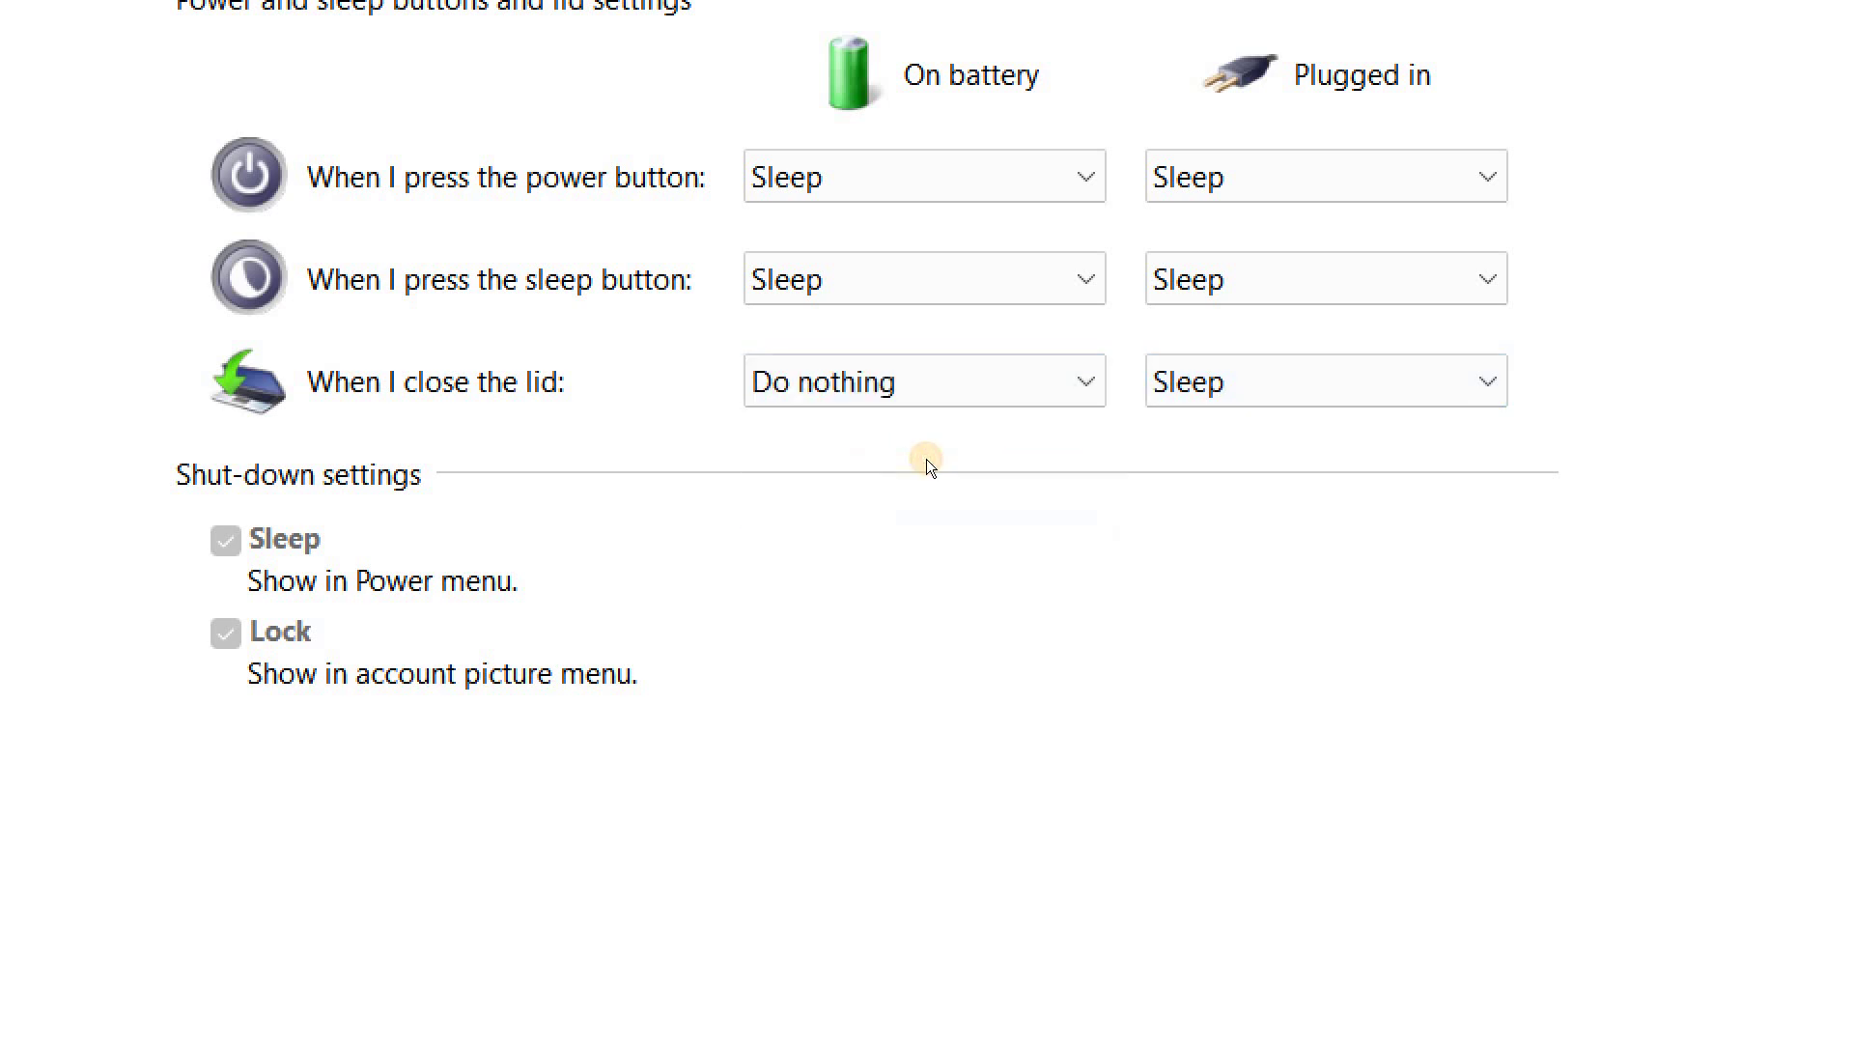
{"action": "left_click", "coordinate": [1229, 399]}
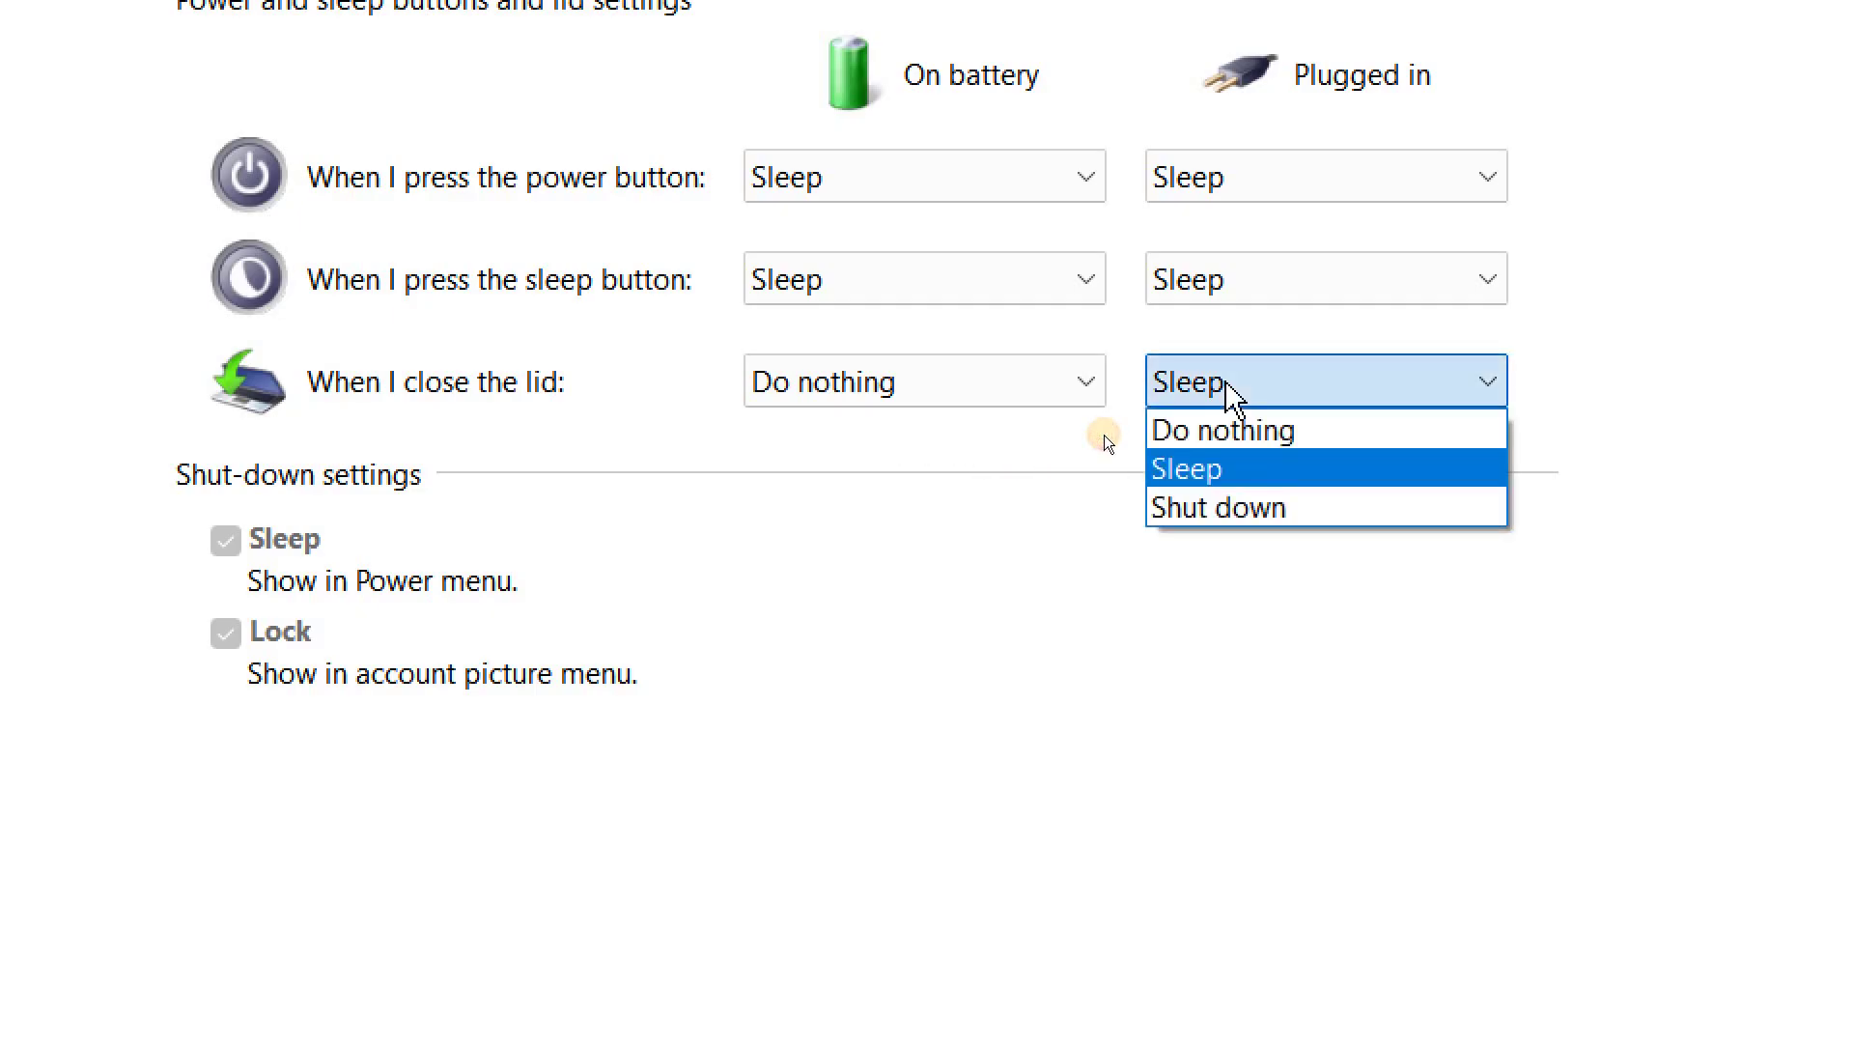
{"action": "left_click", "coordinate": [1244, 432]}
{"action": "left_click", "coordinate": [978, 420]}
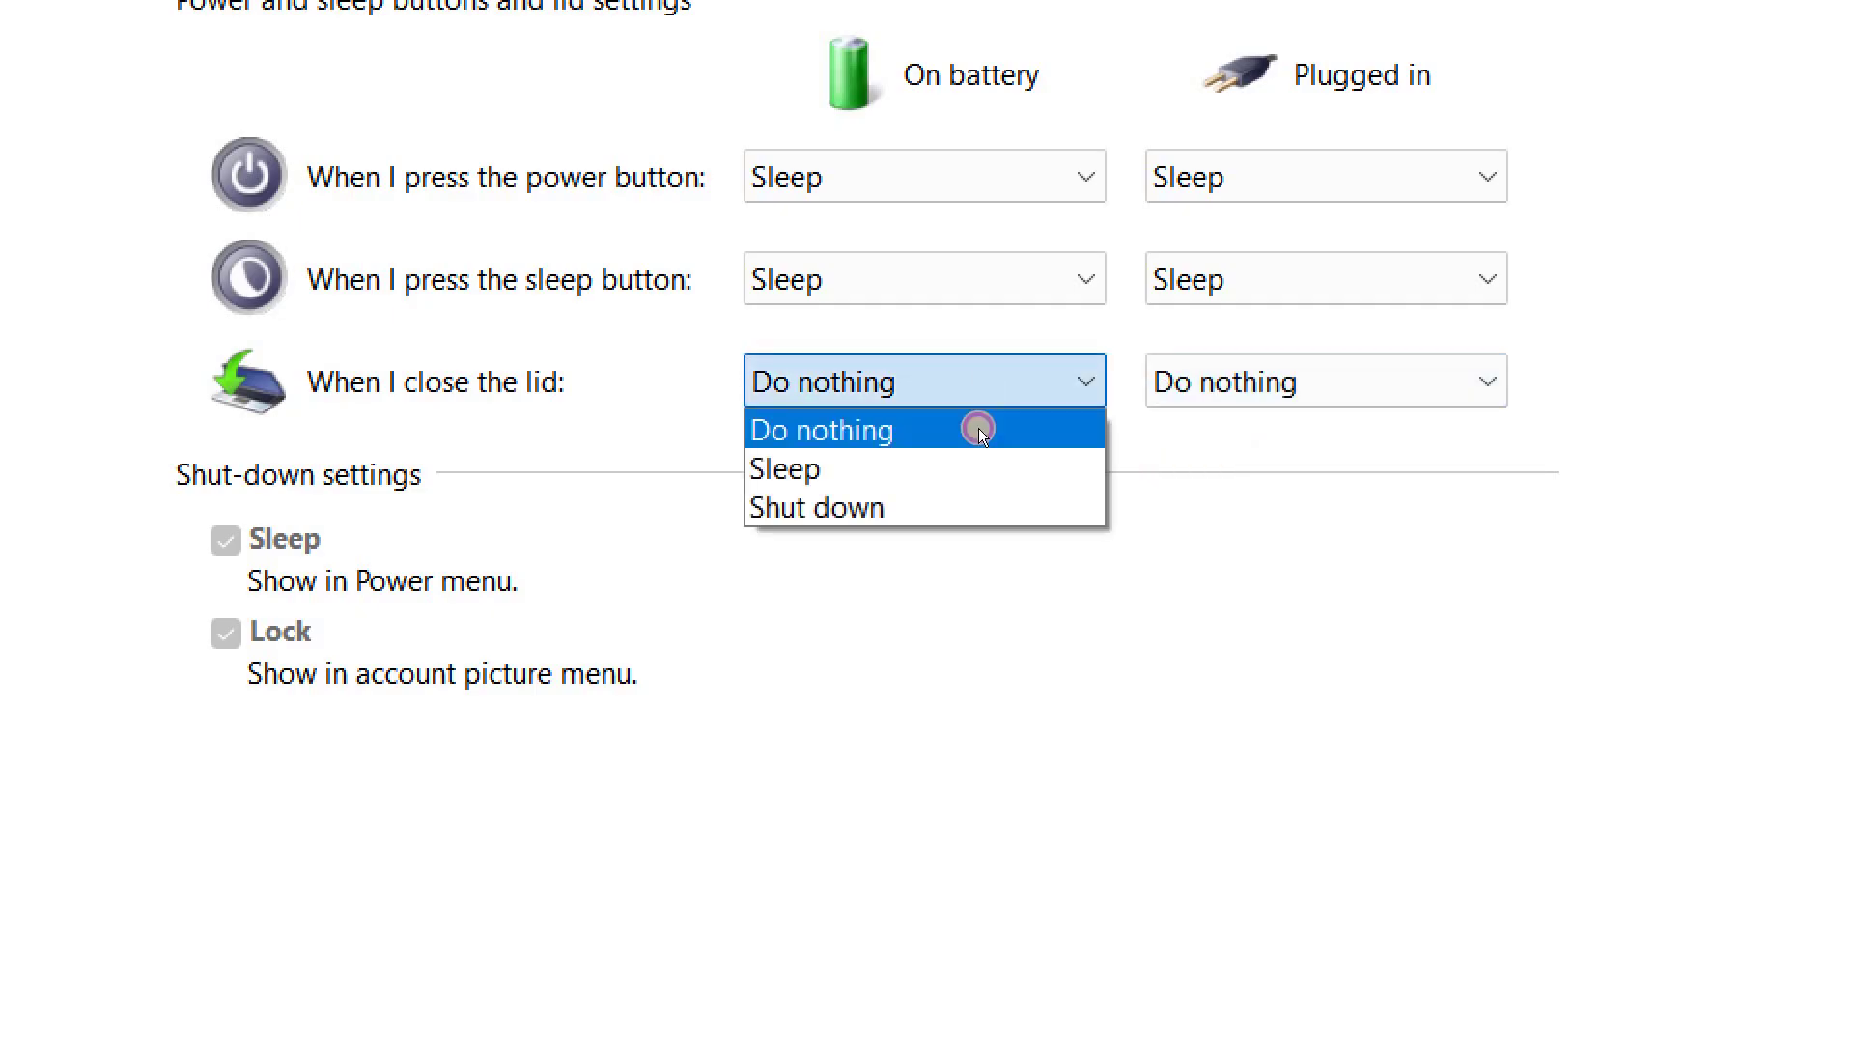
{"action": "left_click", "coordinate": [850, 509]}
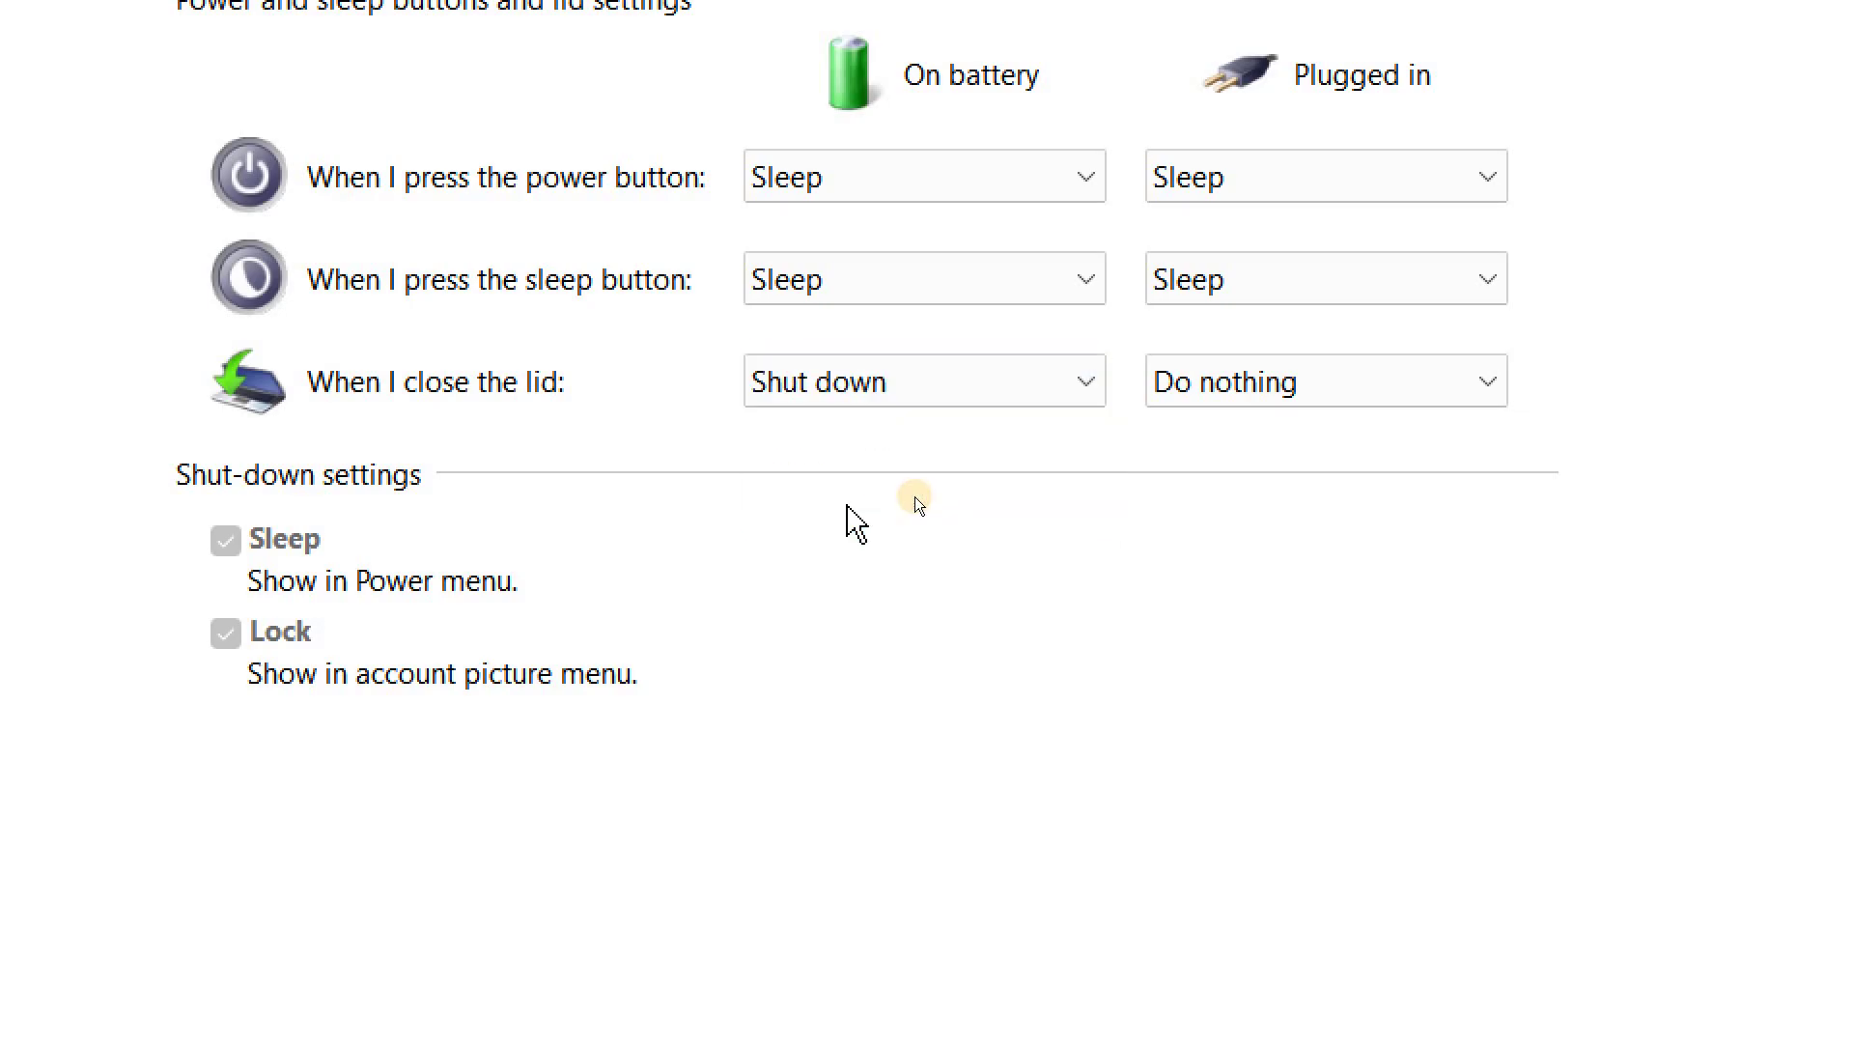
{"action": "left_click", "coordinate": [1316, 389]}
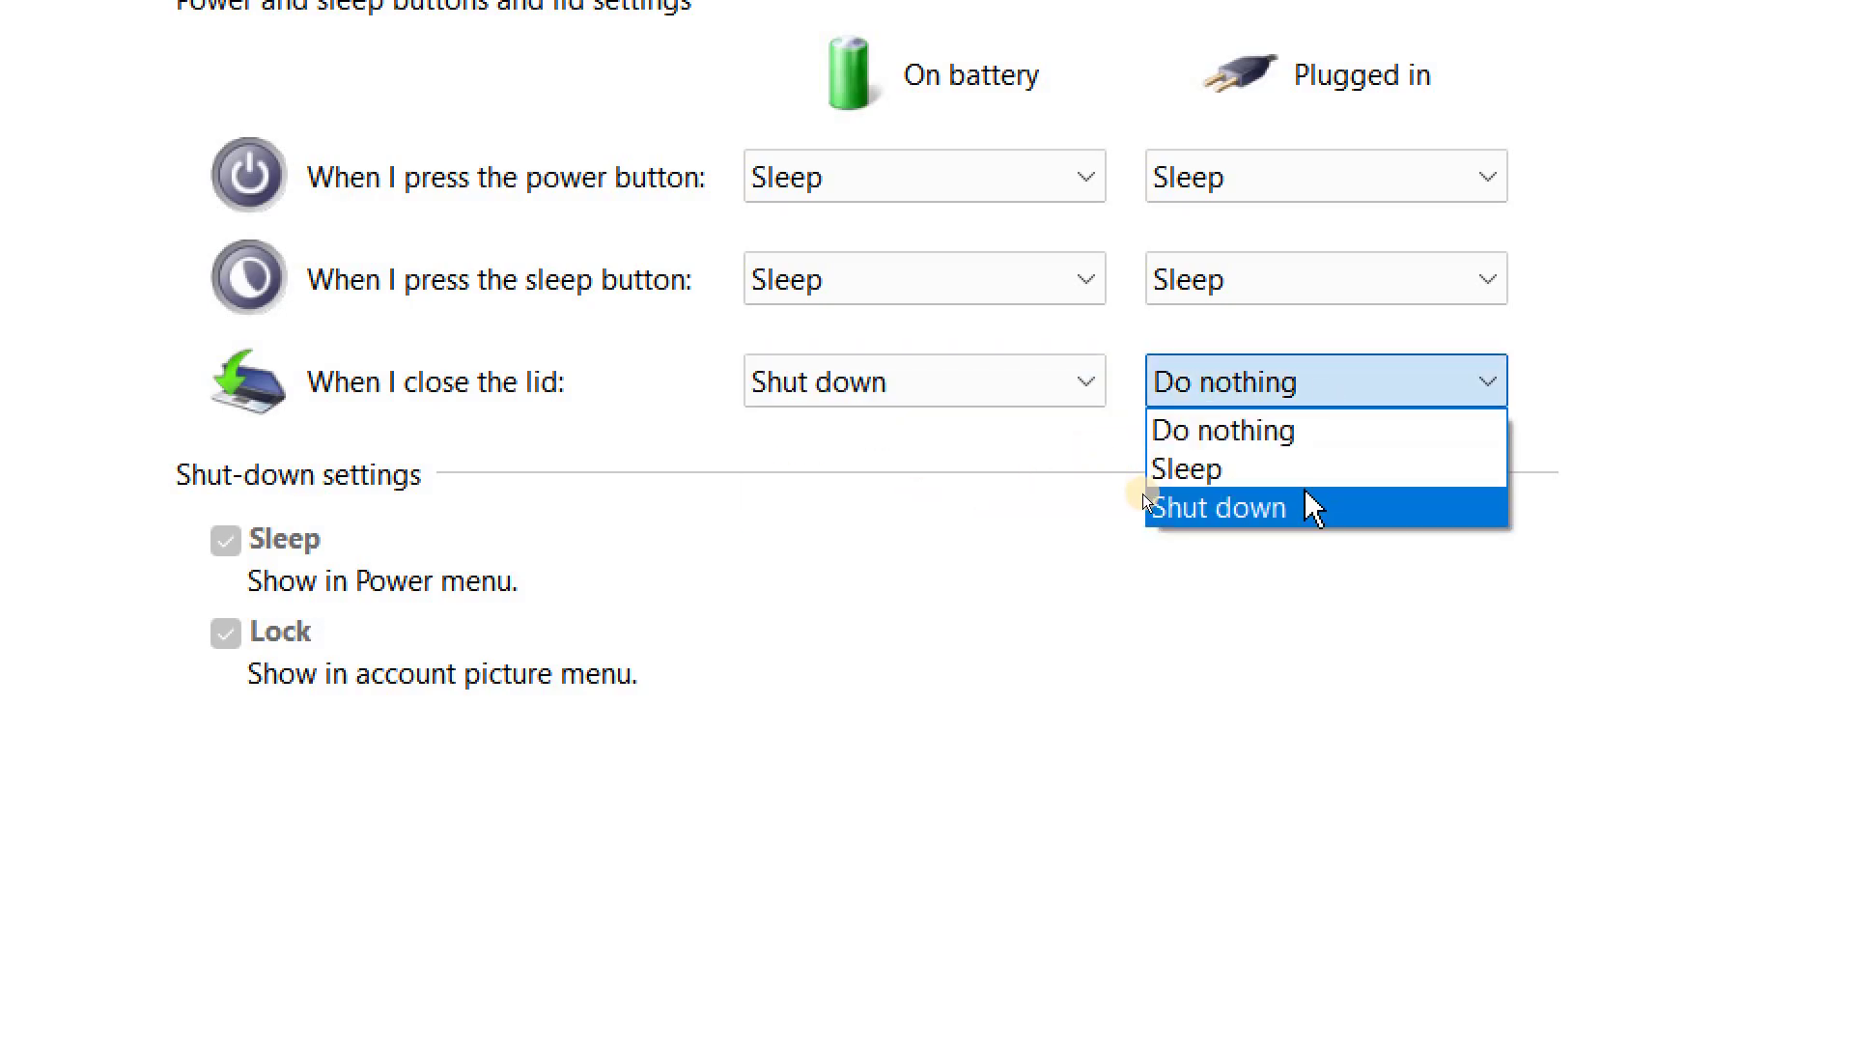
{"action": "left_click", "coordinate": [1302, 508]}
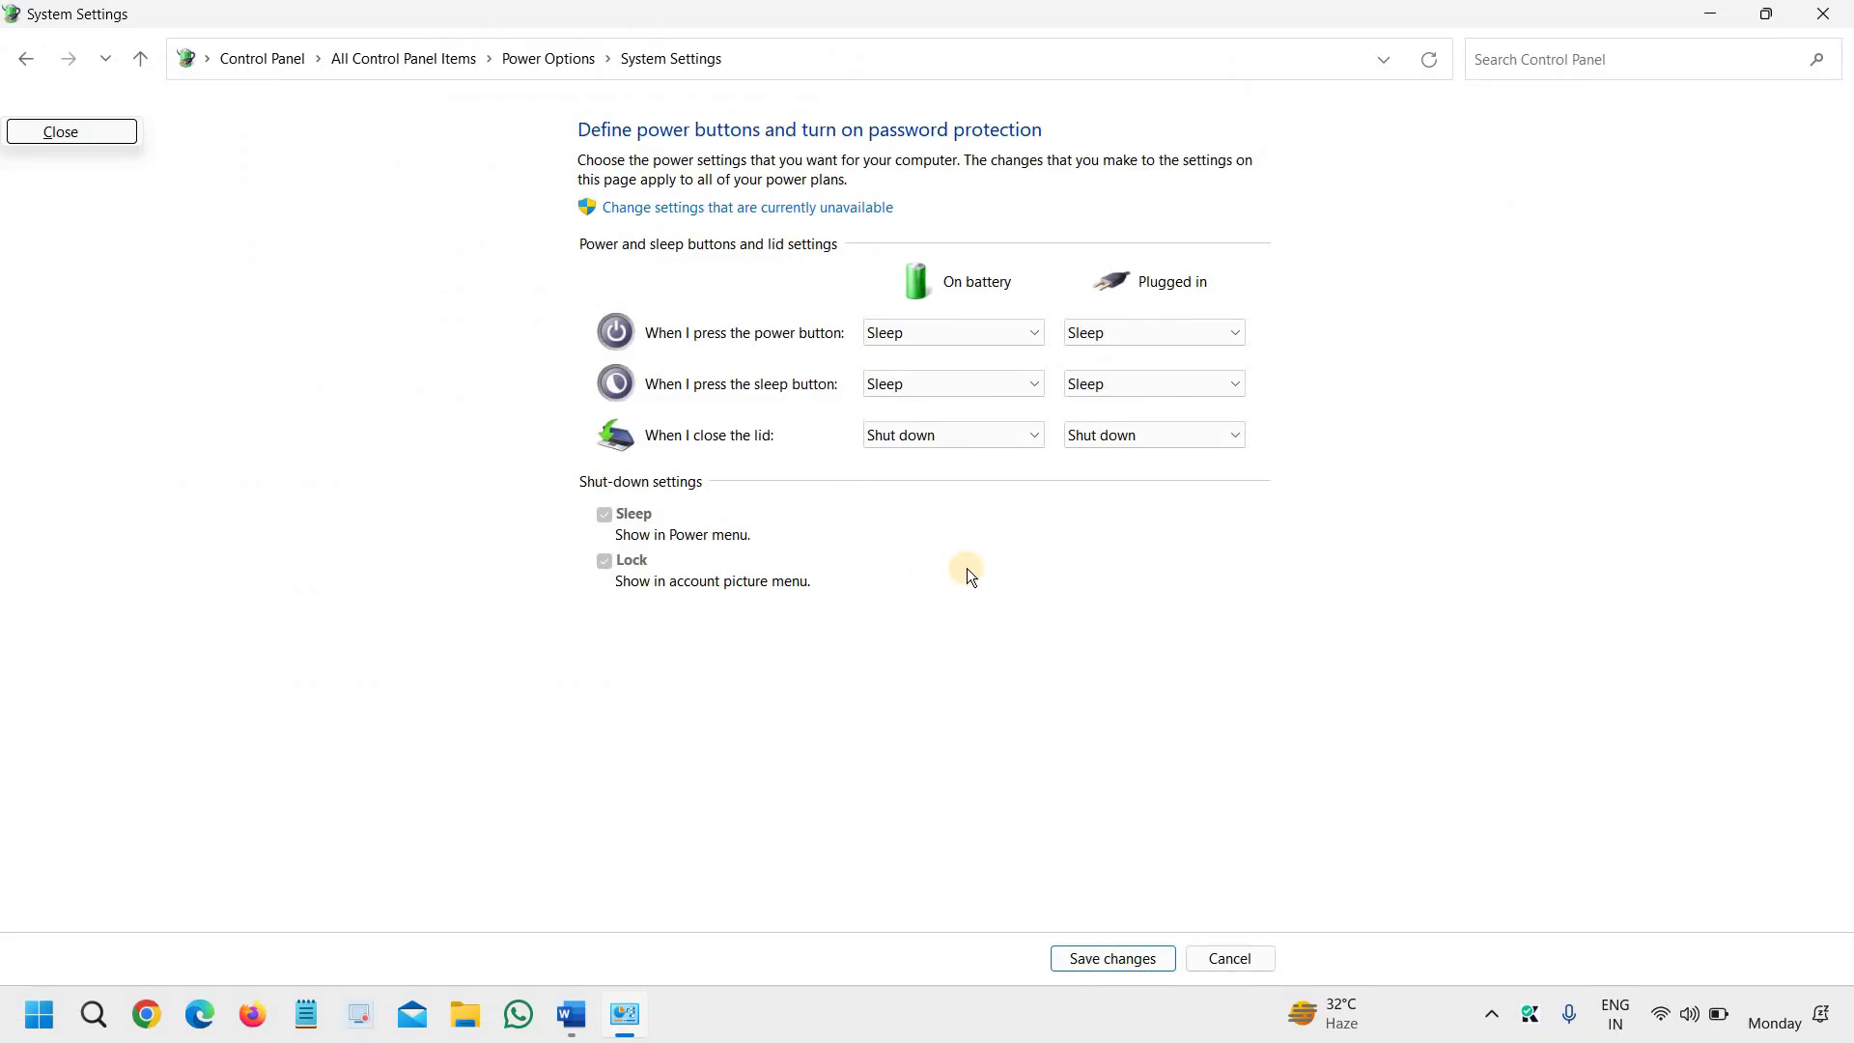
Switch both lid-close dropdowns, on battery and plugged in, to Do nothing.
{"action": "left_click", "coordinate": [960, 451]}
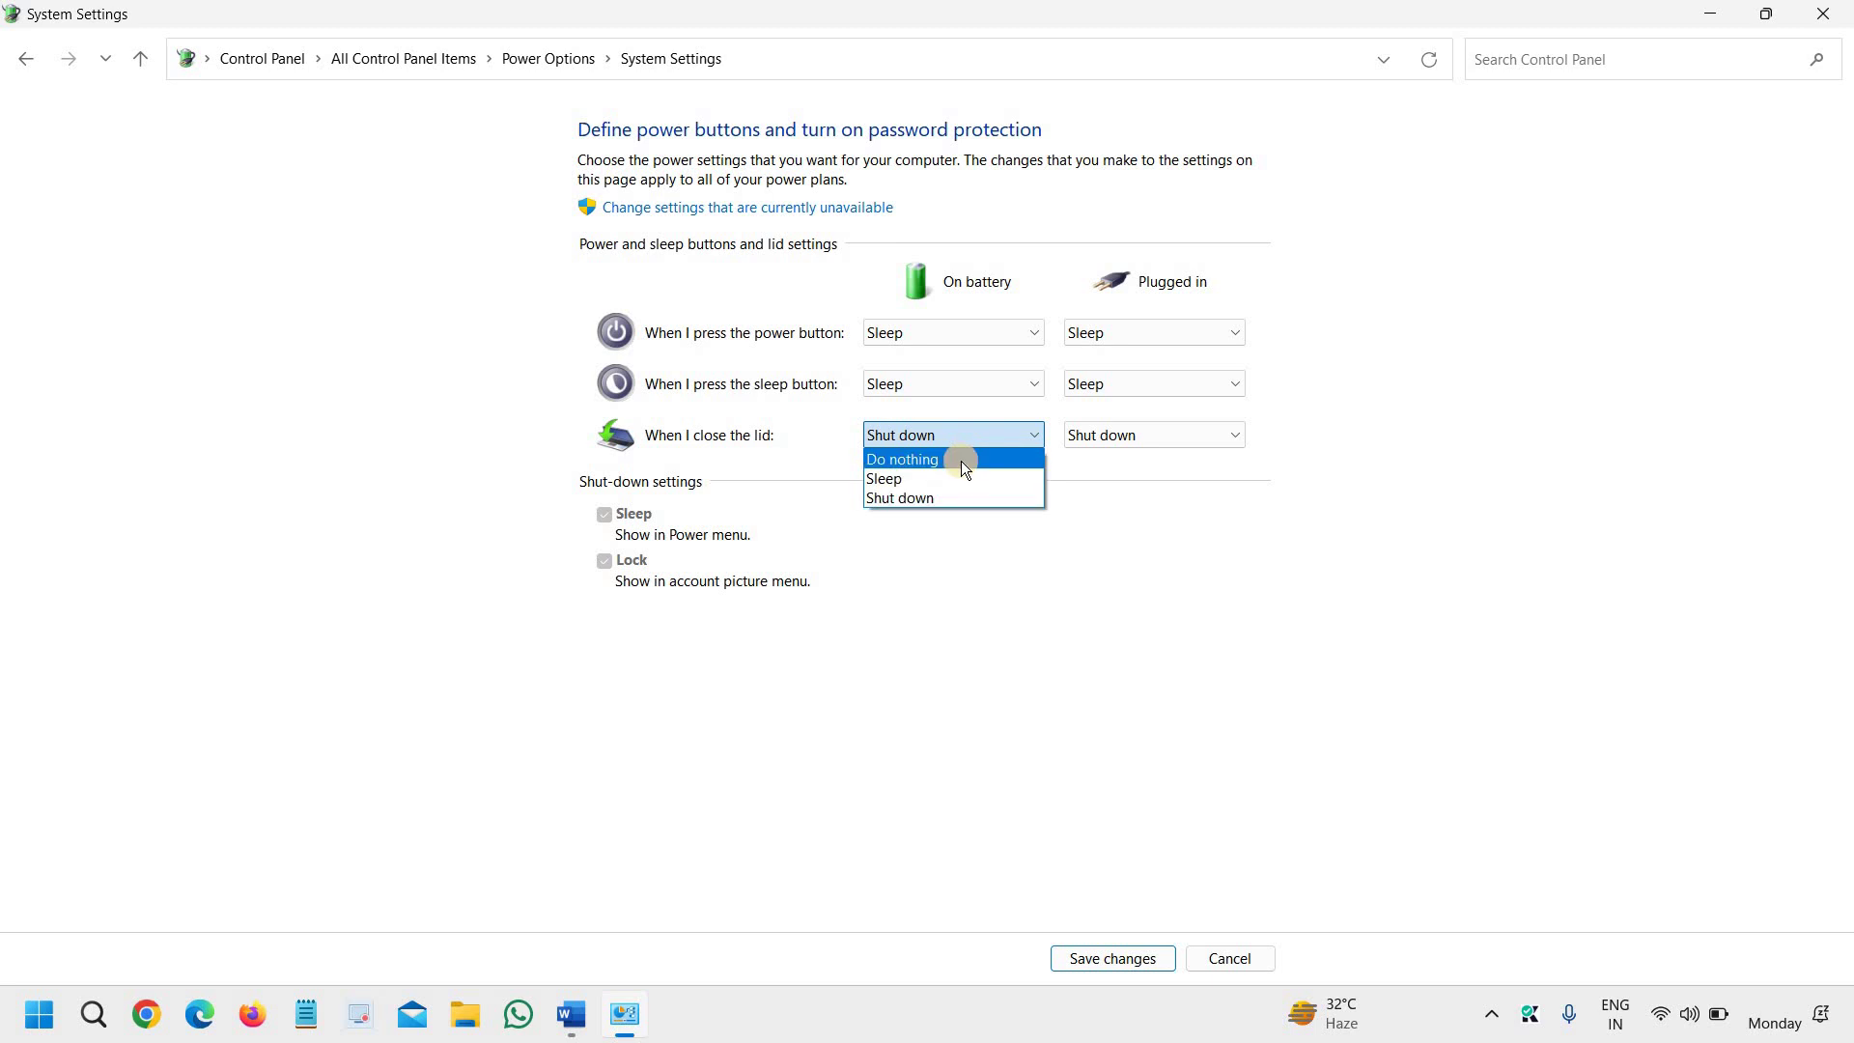
{"action": "left_click", "coordinate": [961, 460]}
{"action": "left_click", "coordinate": [1079, 442]}
{"action": "left_click", "coordinate": [1080, 461]}
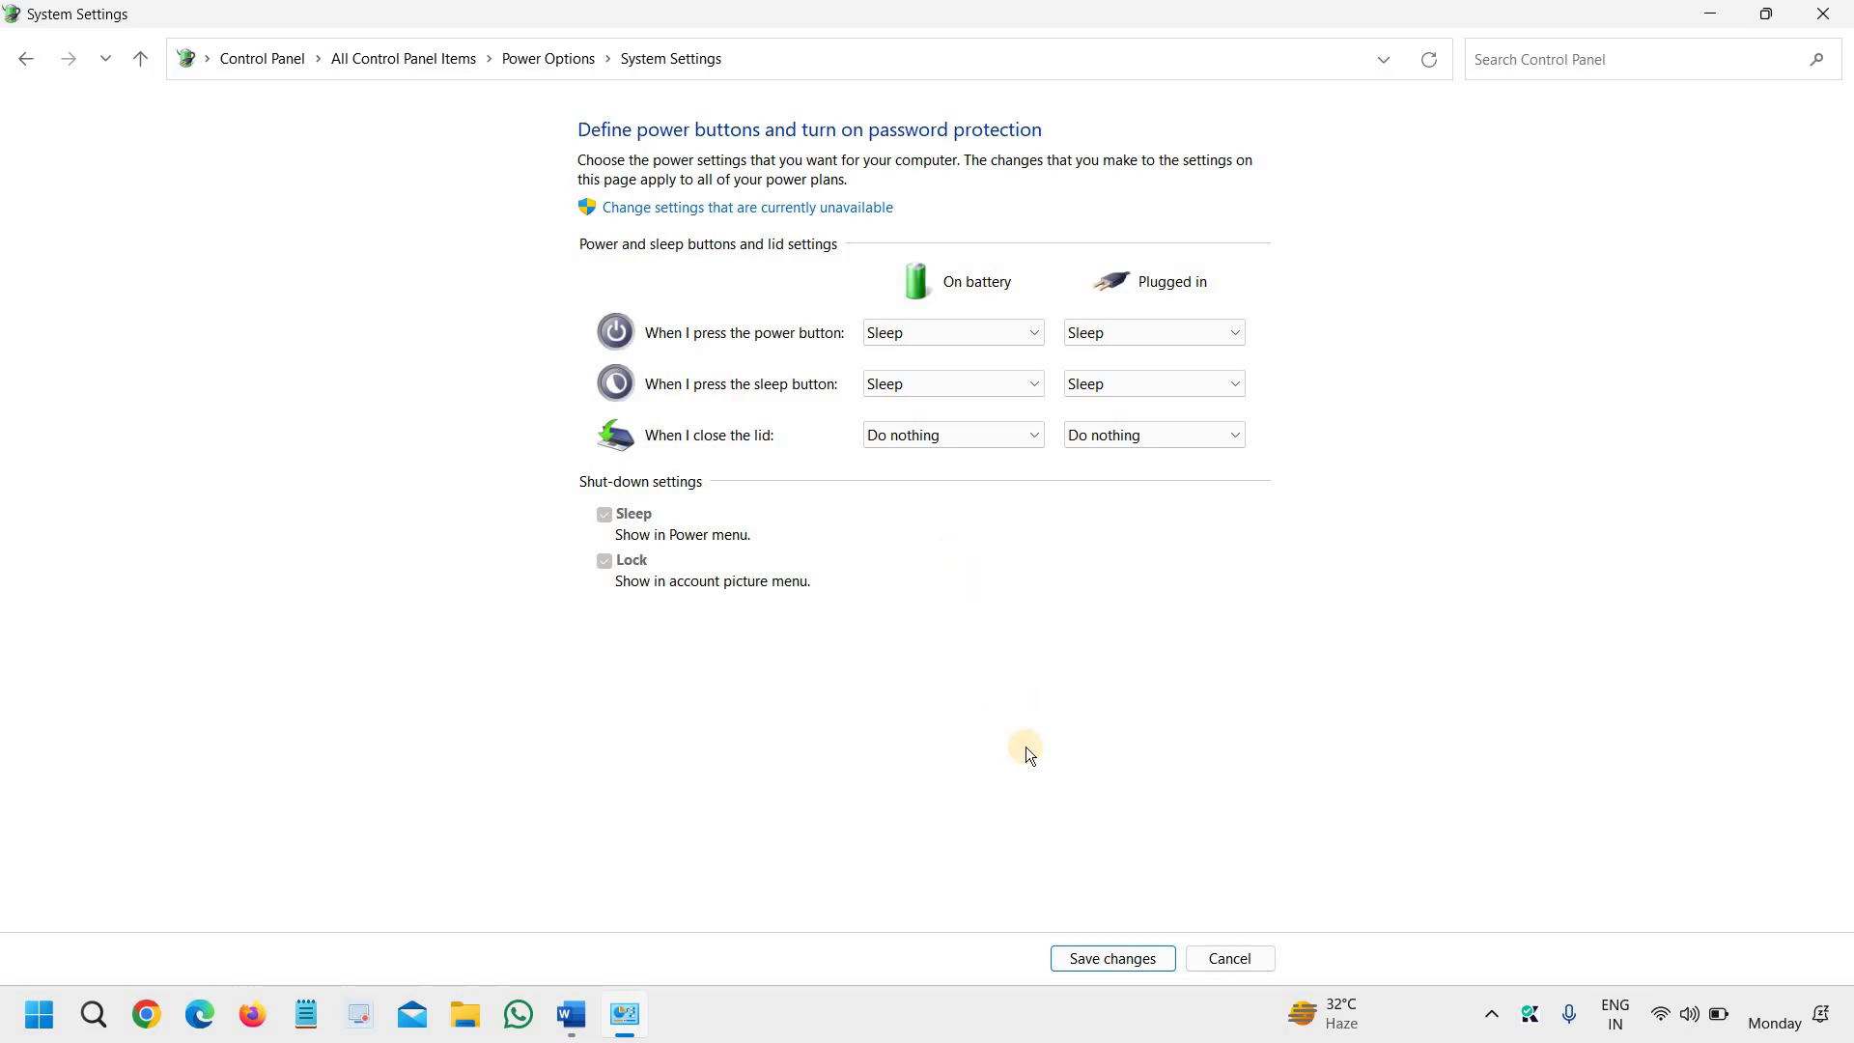
Set both lid-close dropdowns to Shut down, save changes, and close Power Options.
{"action": "left_click", "coordinate": [892, 442]}
{"action": "left_click", "coordinate": [905, 496]}
{"action": "left_click", "coordinate": [1068, 439]}
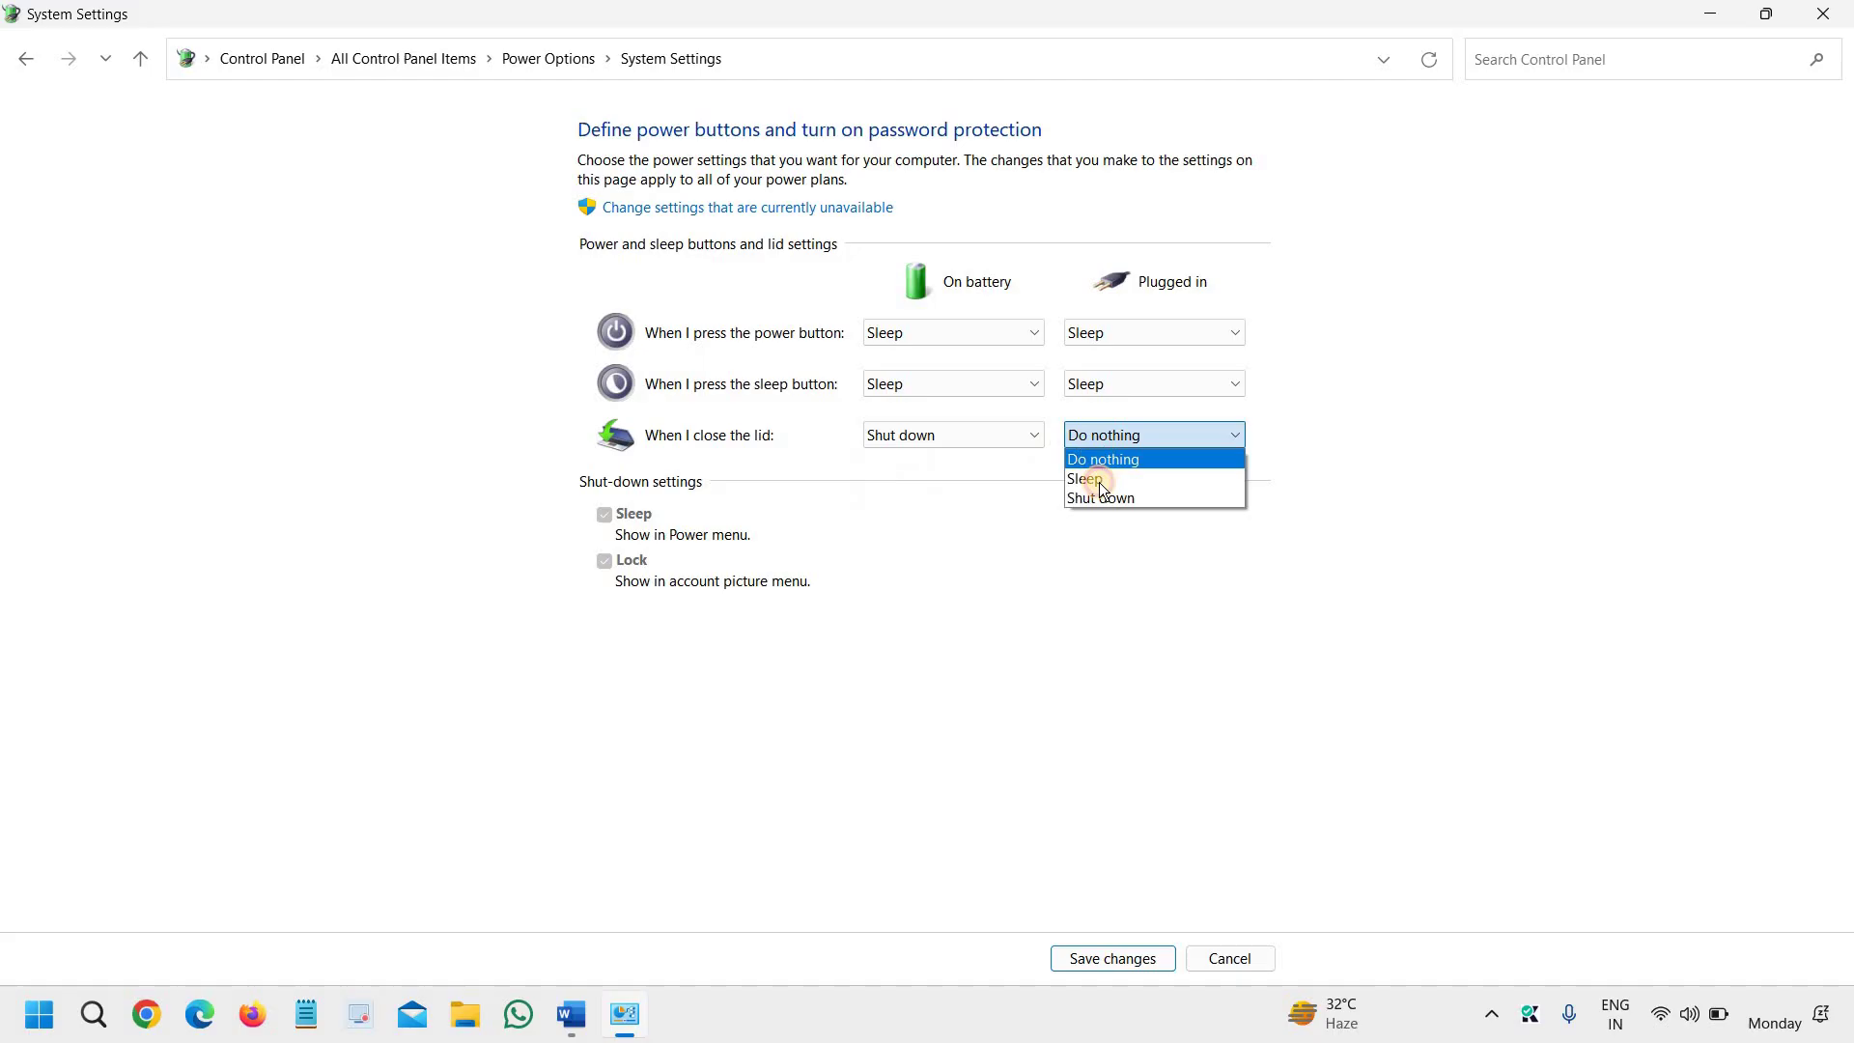
{"action": "left_click", "coordinate": [1104, 502]}
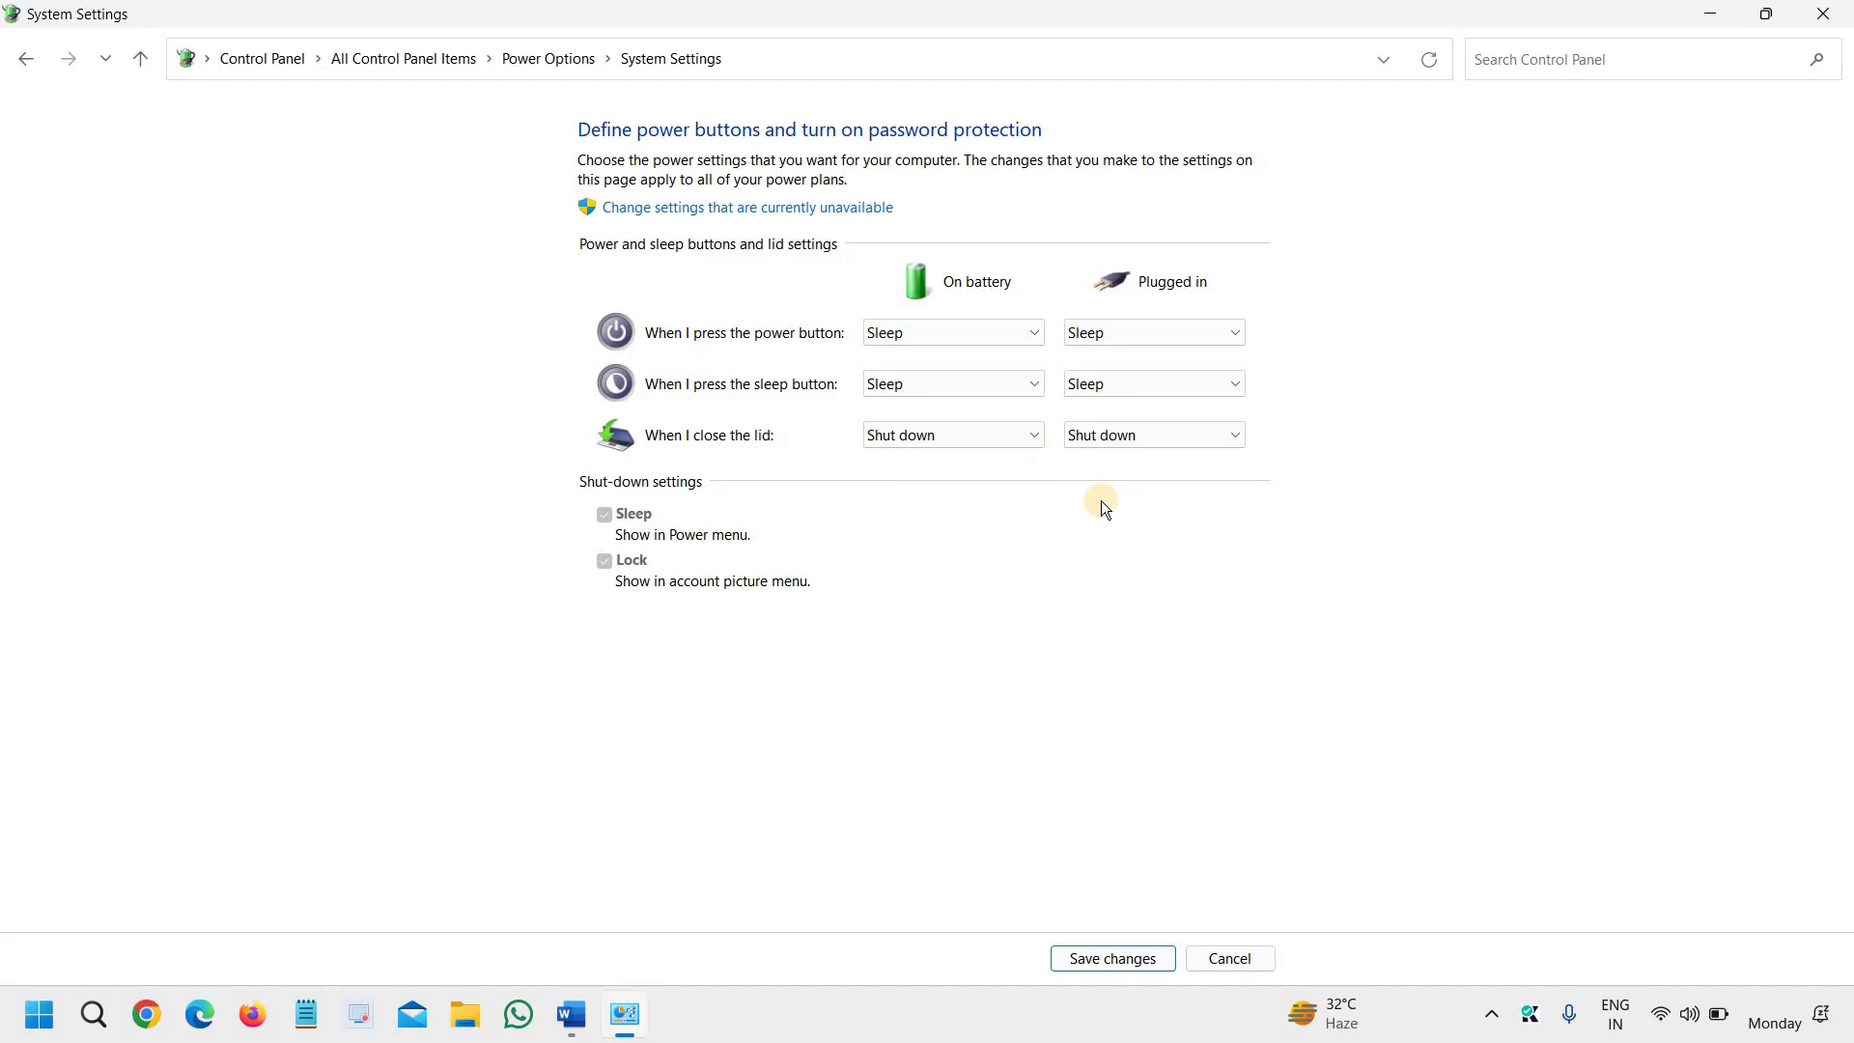
{"action": "left_click", "coordinate": [1103, 954]}
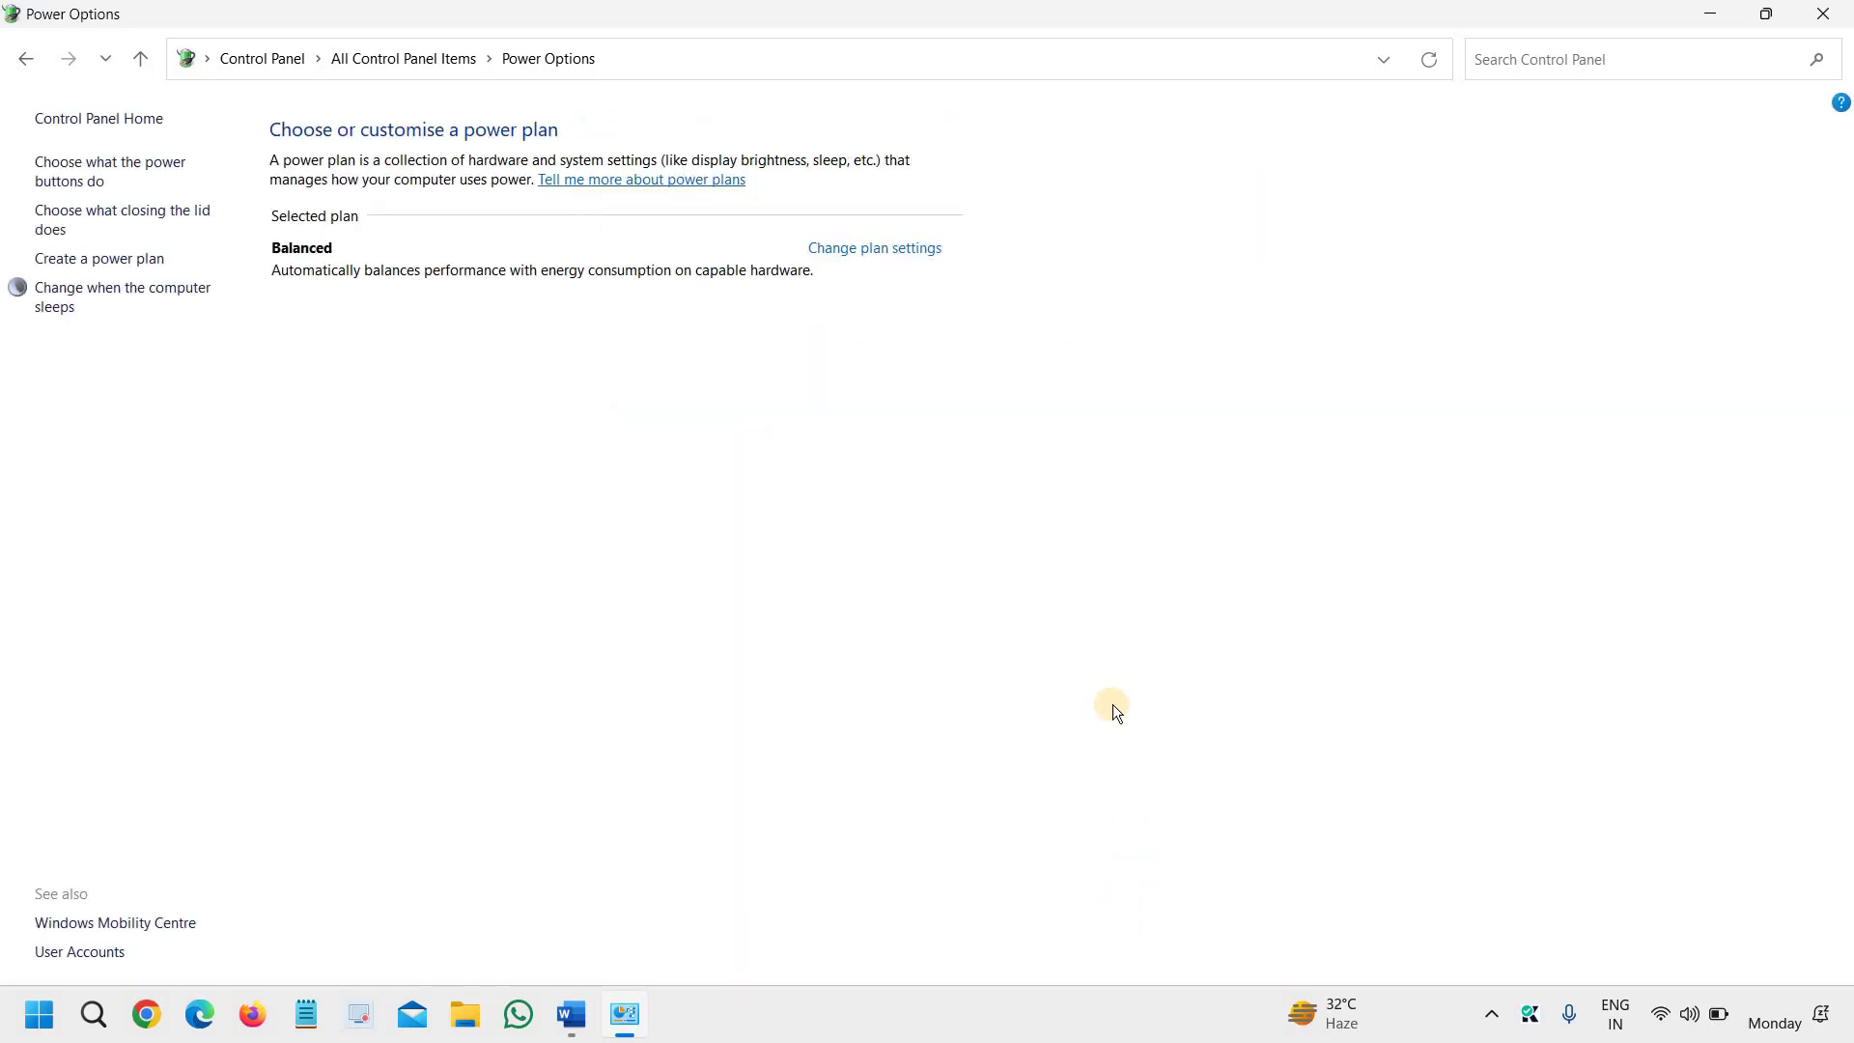
{"action": "left_click", "coordinate": [1823, 14]}
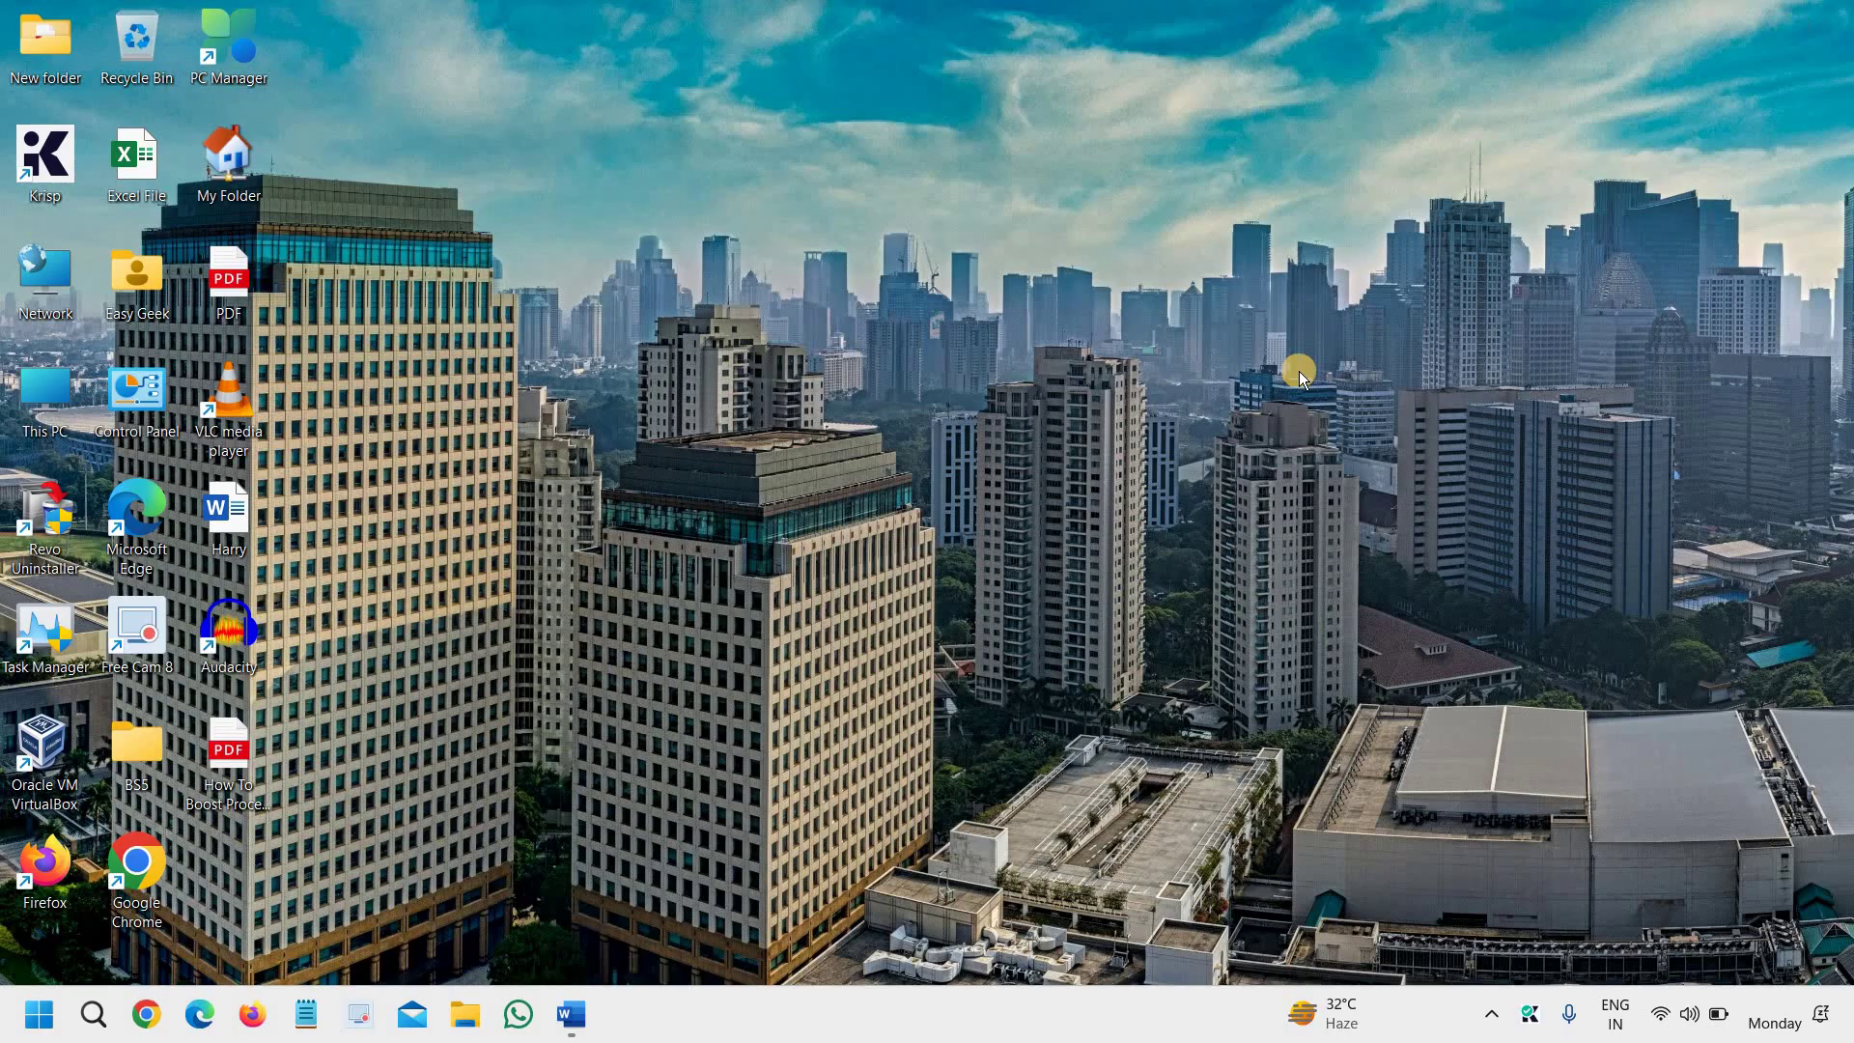